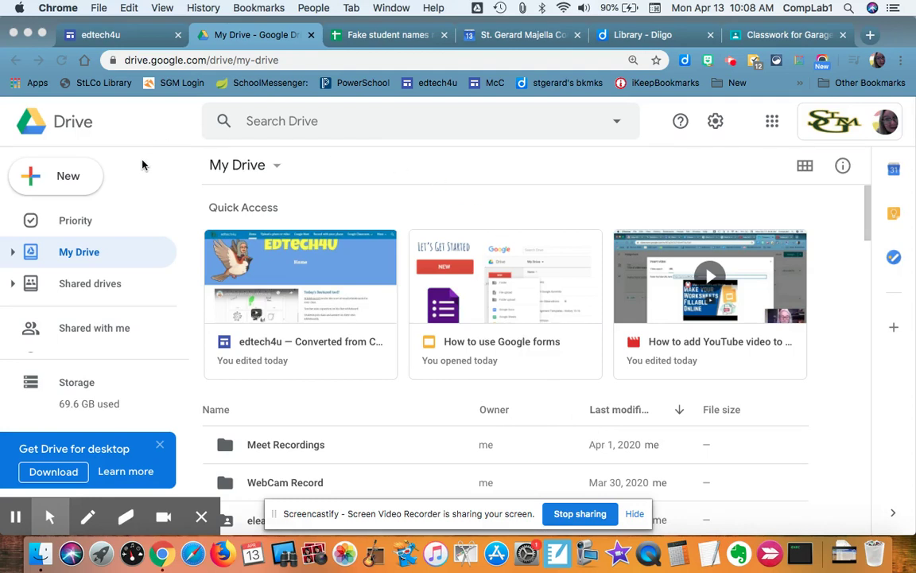
- From Google Drive's New > More menu, create a blank Google Form
click(89, 180)
click(89, 179)
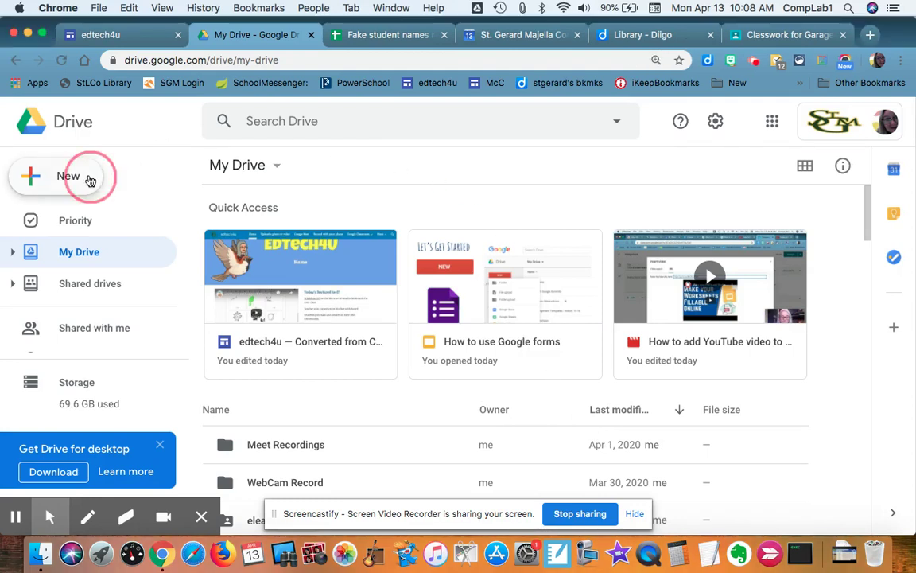
mouse_move(84, 362)
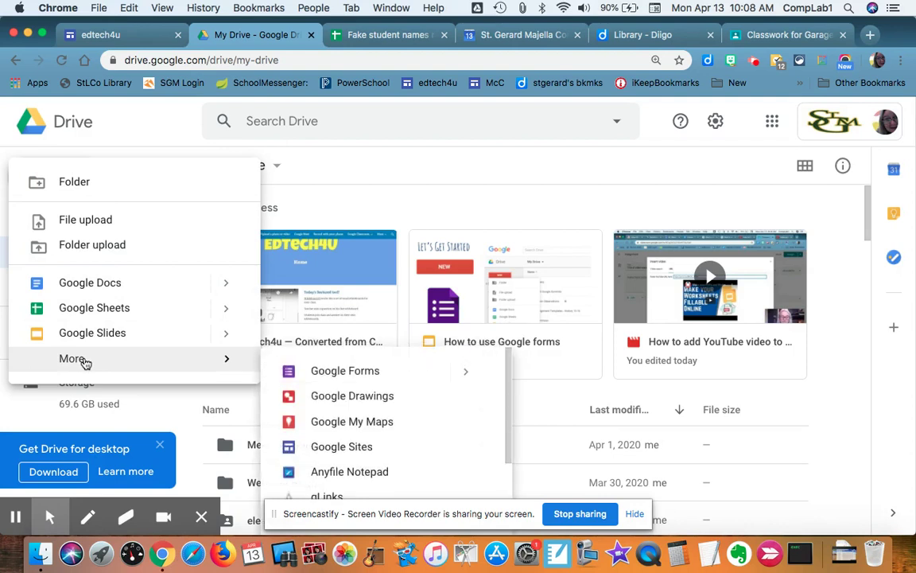
click(298, 376)
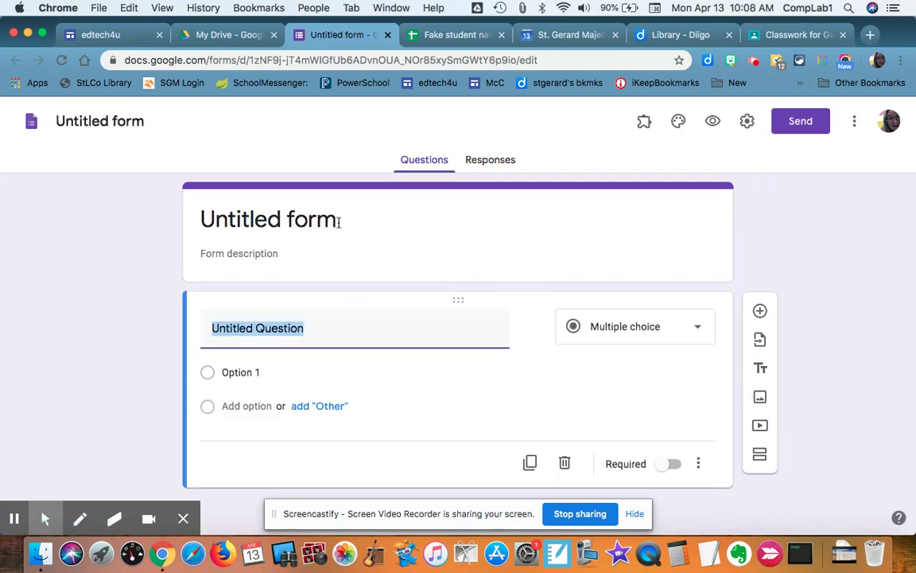
- Title the form 'Make a quiz', enable Collect email addresses and Limit to 1 response, and save
drag(338, 221, 198, 212)
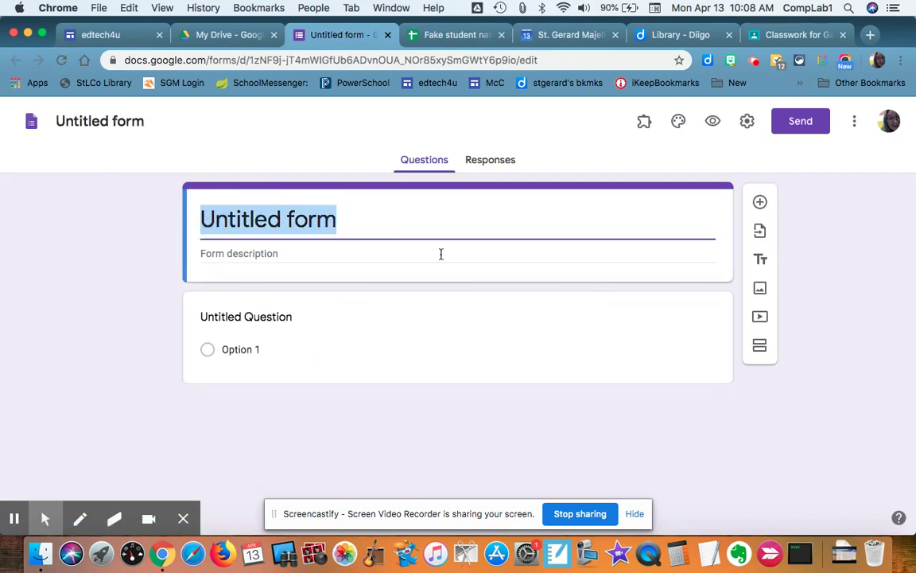
text(Make a quiz)
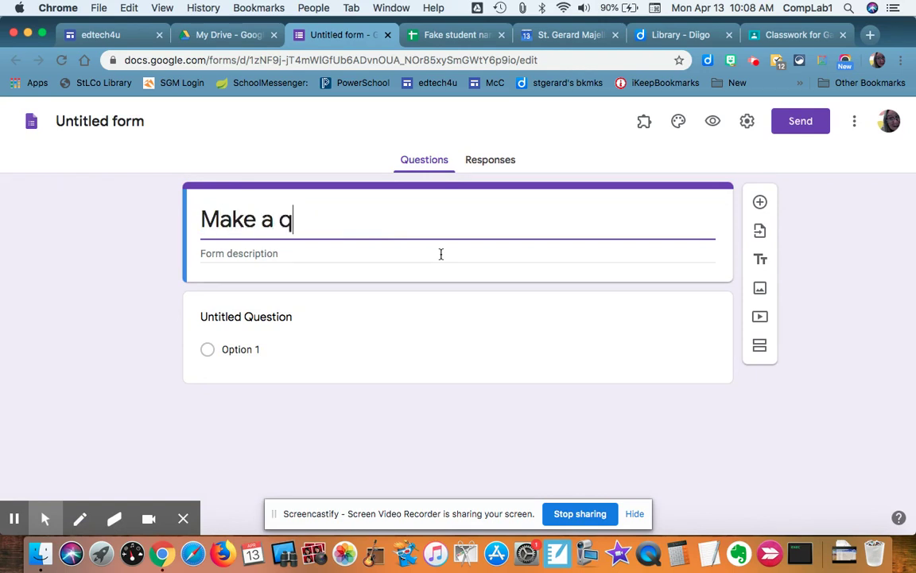
click(747, 122)
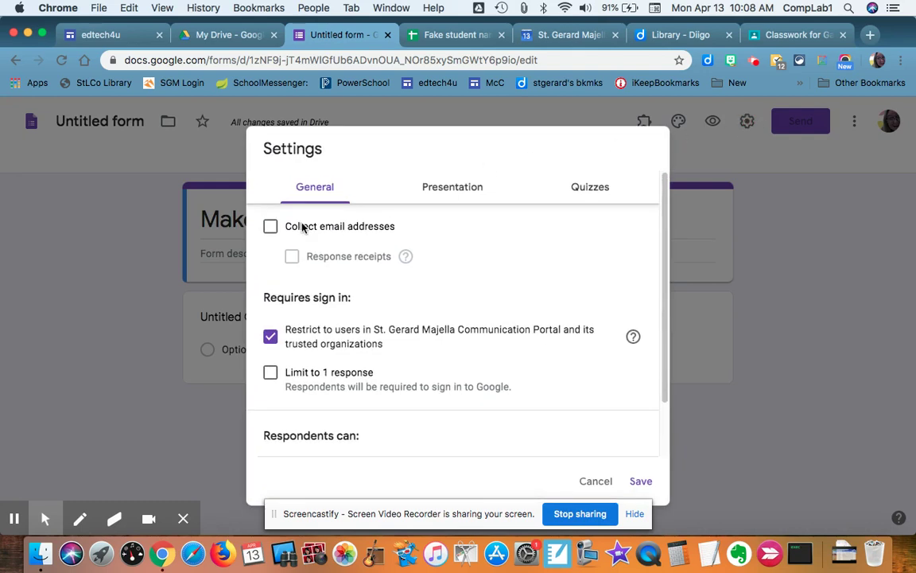
click(270, 227)
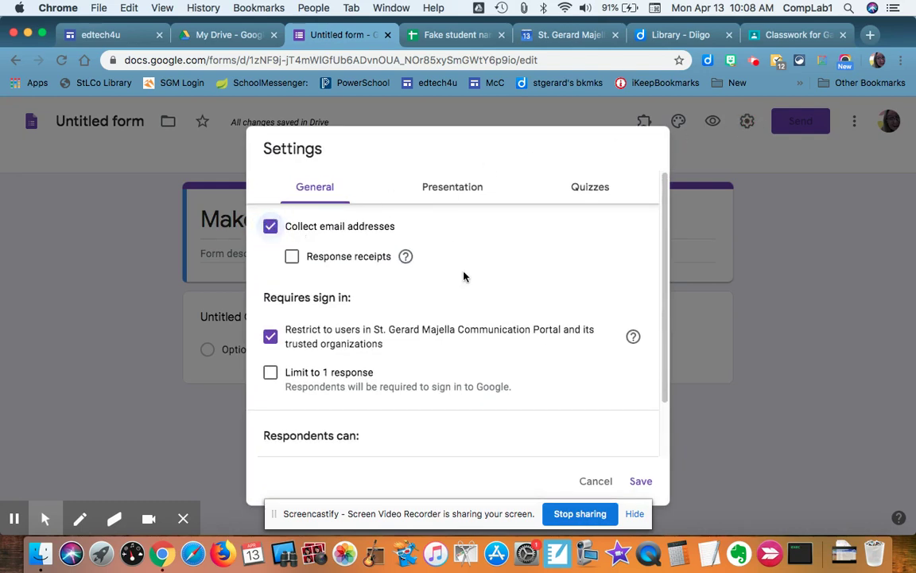
scroll(465, 276, down, 2)
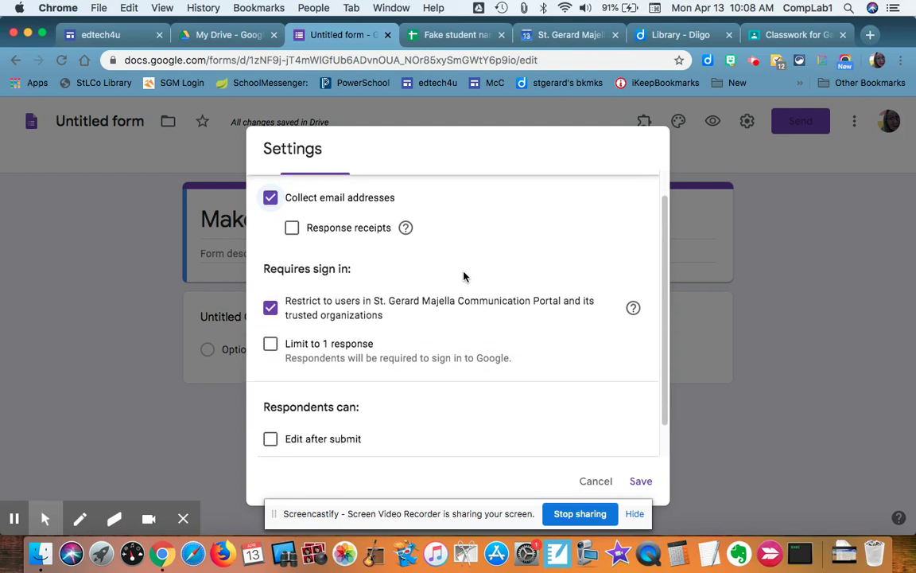
scroll(465, 276, down, 1)
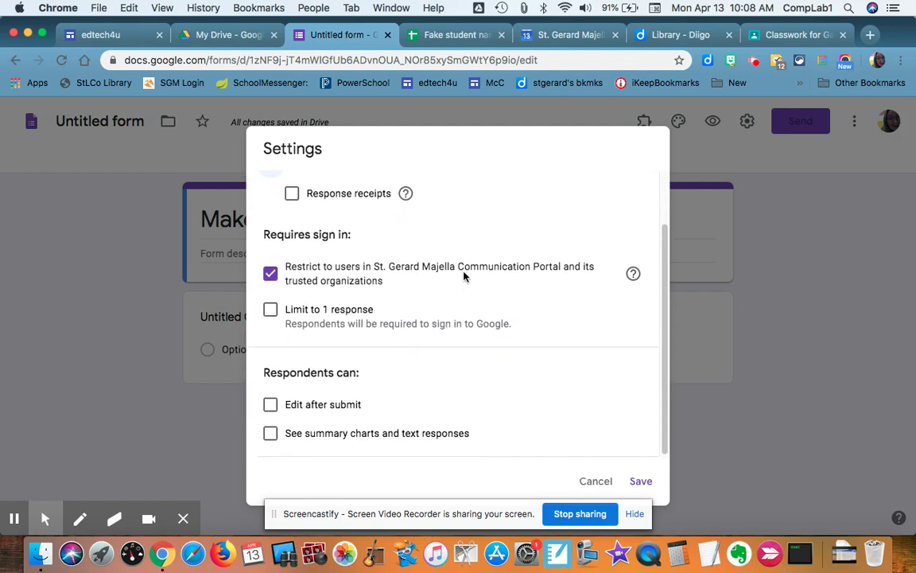
click(271, 312)
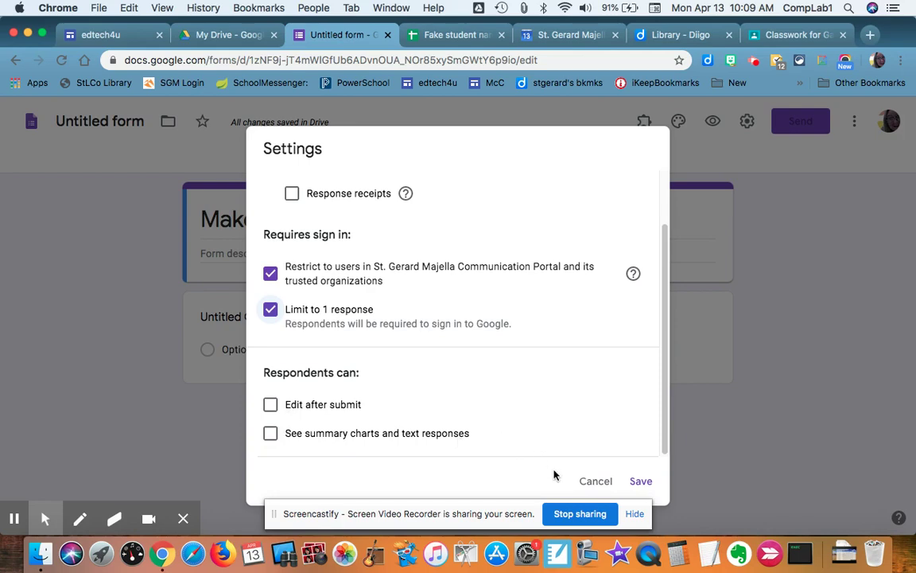
click(637, 482)
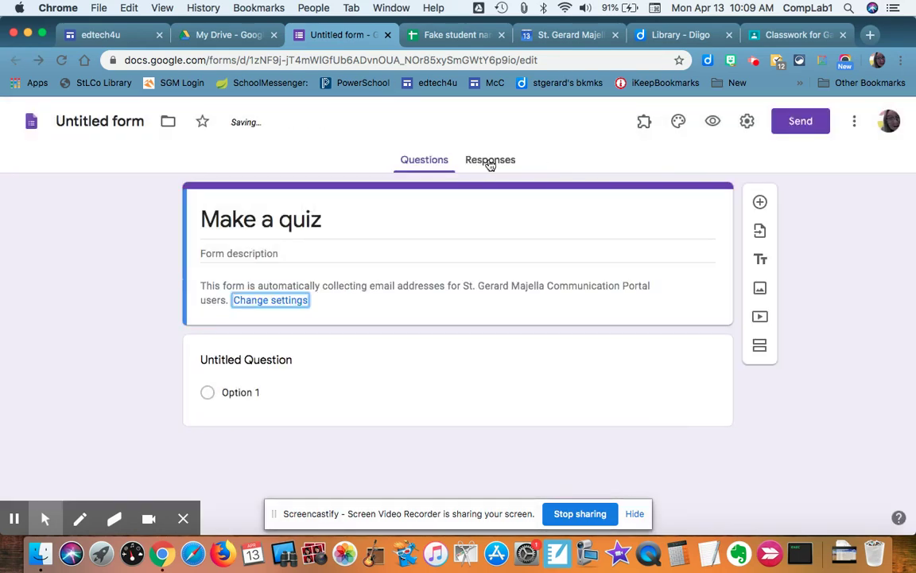
- Turn on Make this a quiz with grades released later, after manual review
click(747, 122)
click(458, 188)
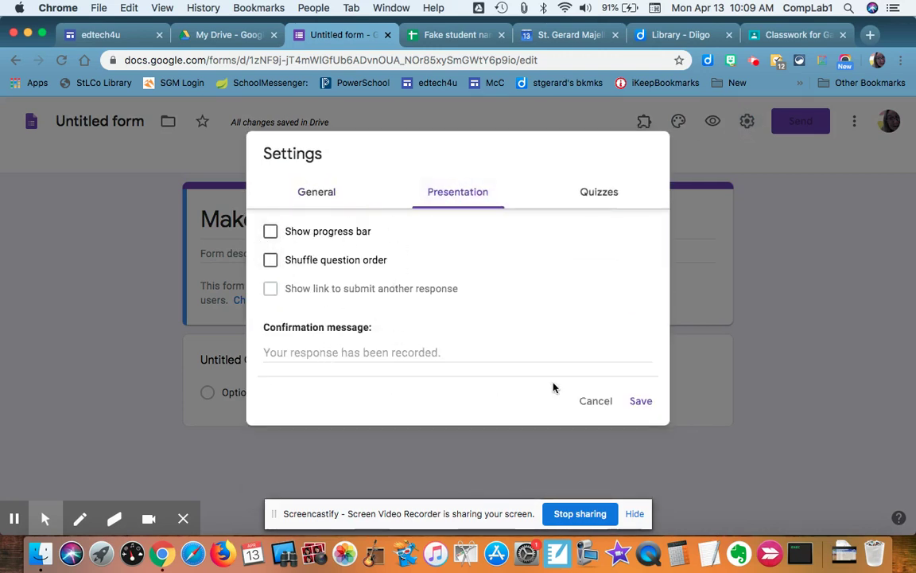
click(599, 194)
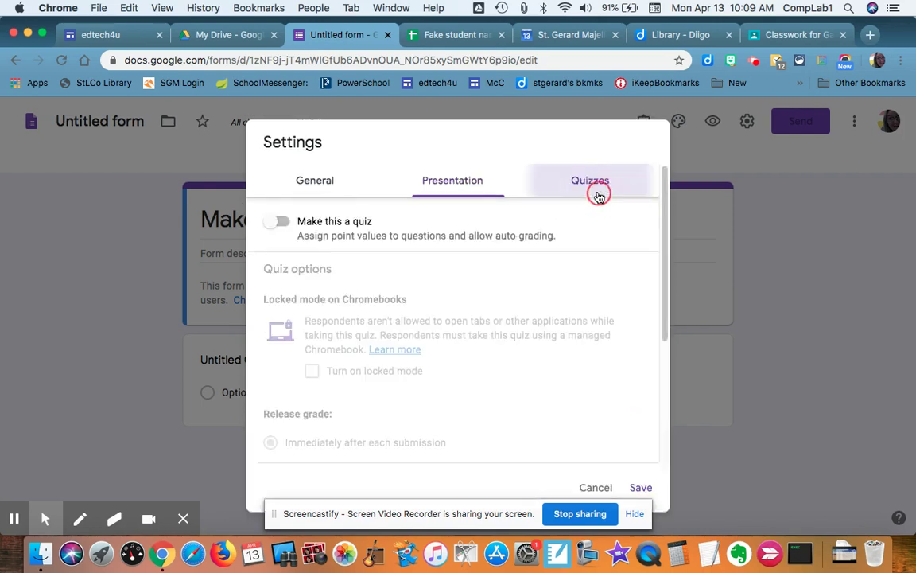
click(278, 221)
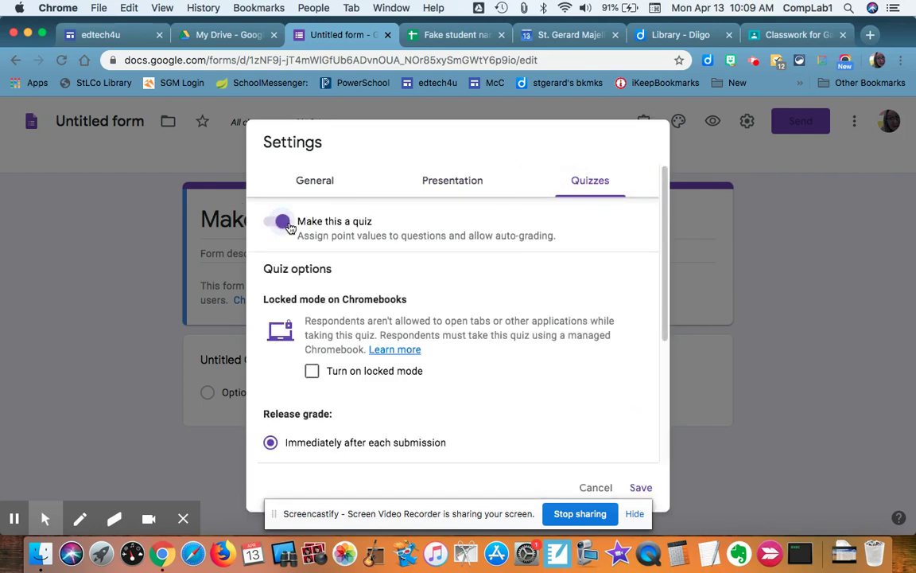
scroll(437, 337, down, 1)
scroll(437, 336, down, 3)
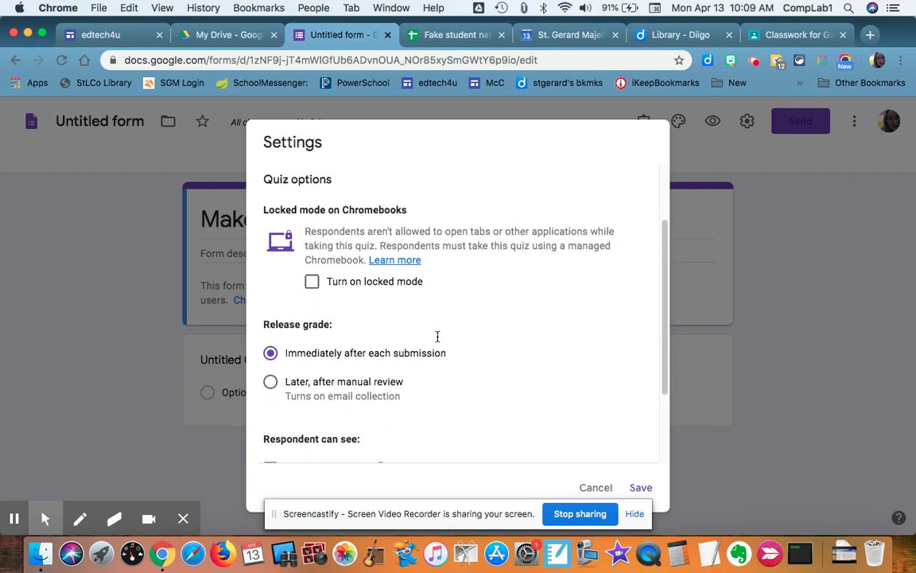
click(270, 358)
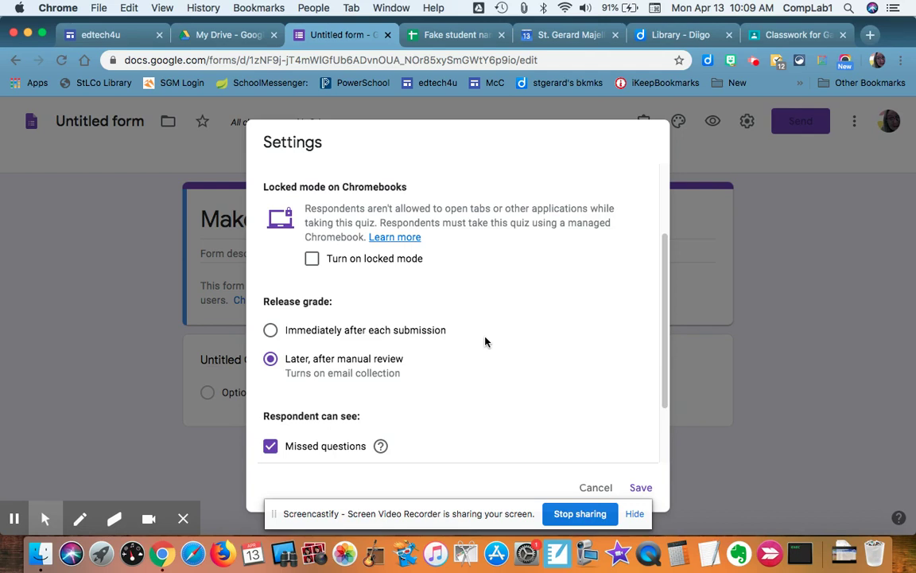
- Hide correct answers and missed questions from respondents, then save the quiz settings
scroll(486, 342, down, 3)
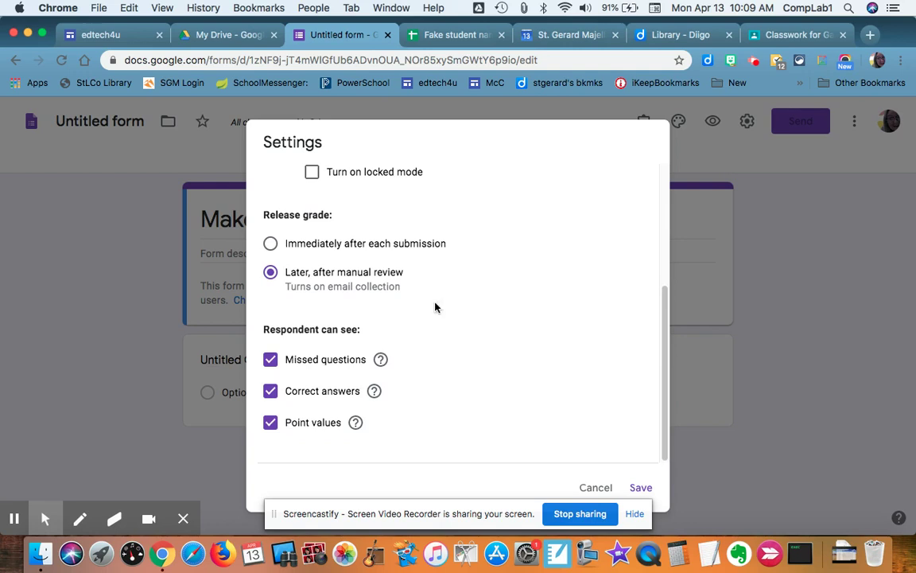
click(271, 391)
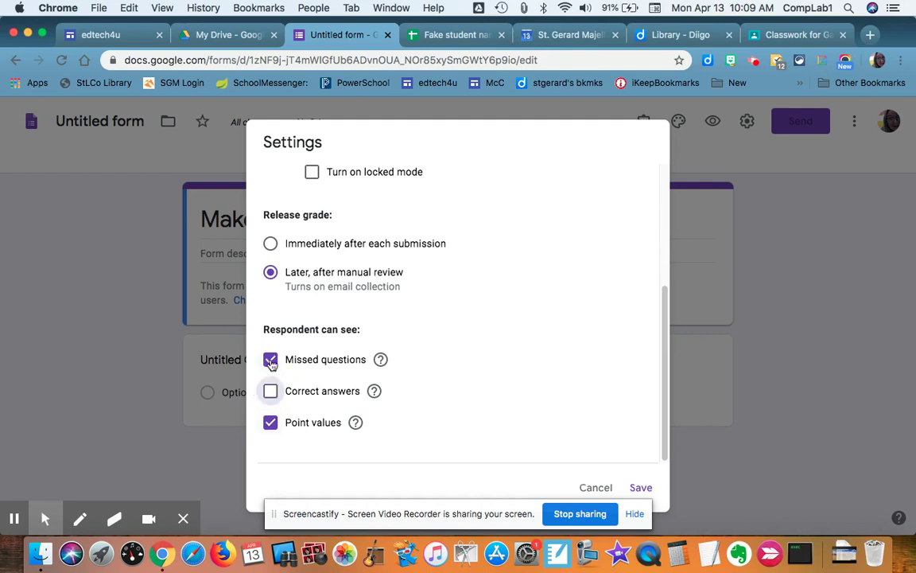
click(271, 360)
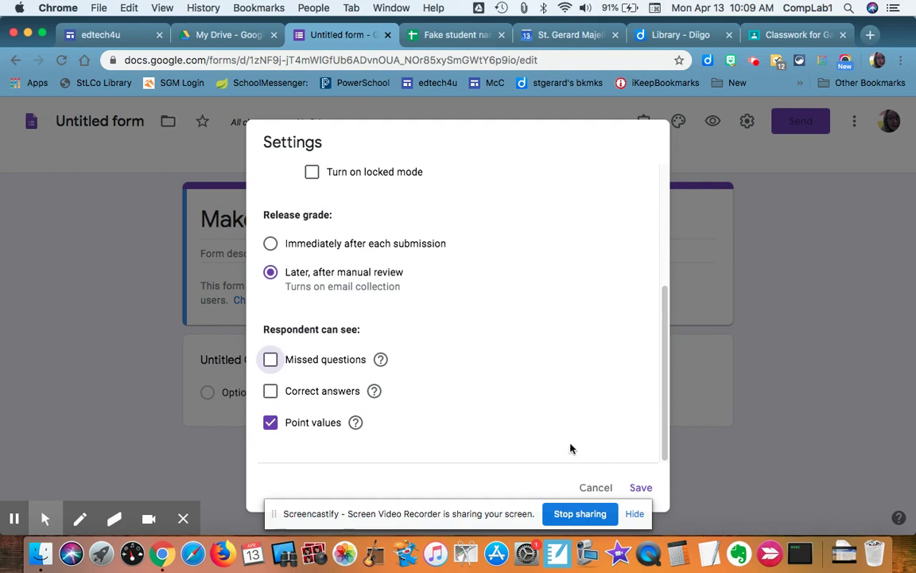
click(642, 488)
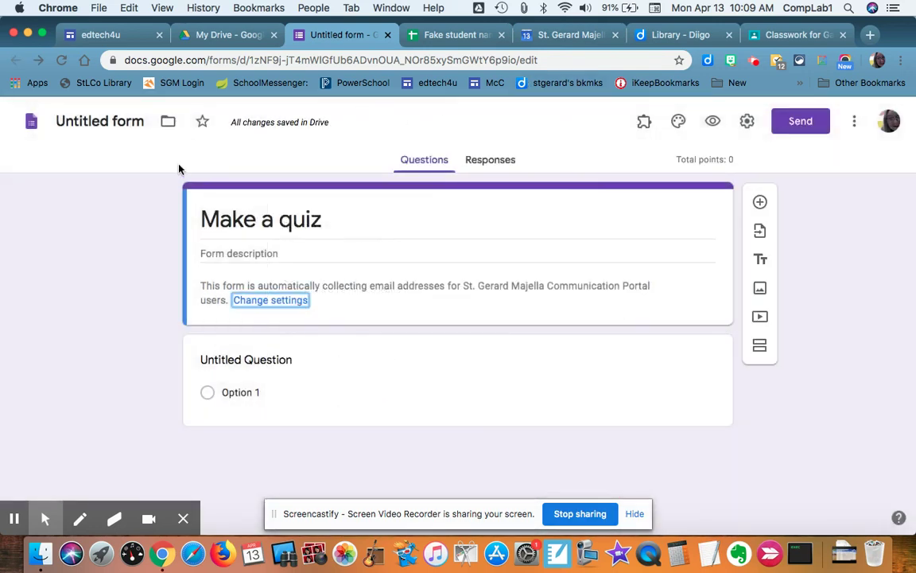
- Make the first question a required short-answer question titled 'Name'
click(225, 360)
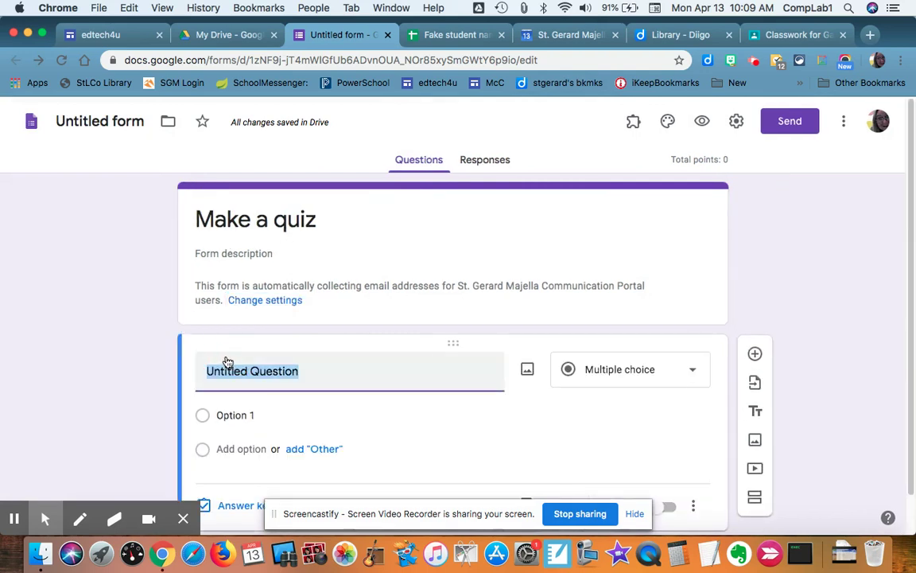
text(Name)
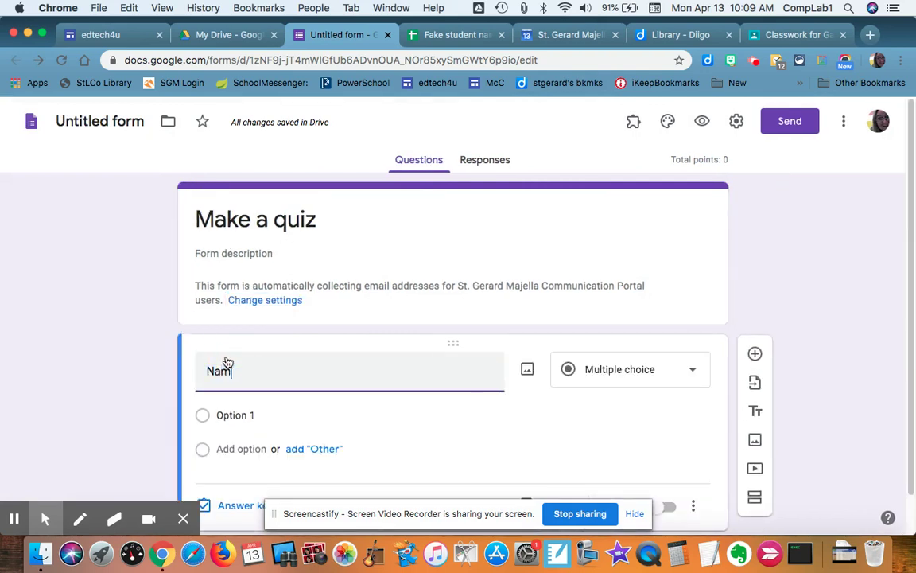
click(685, 370)
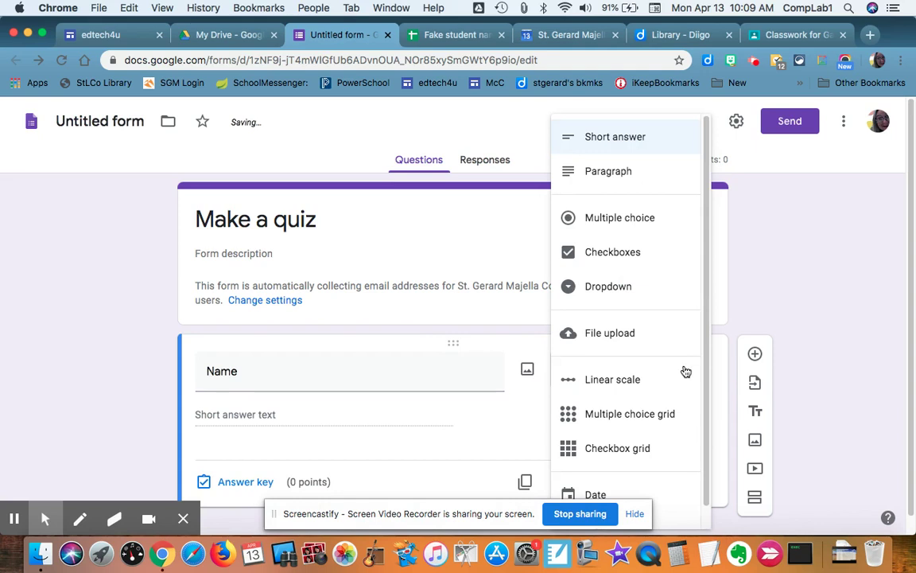
click(645, 147)
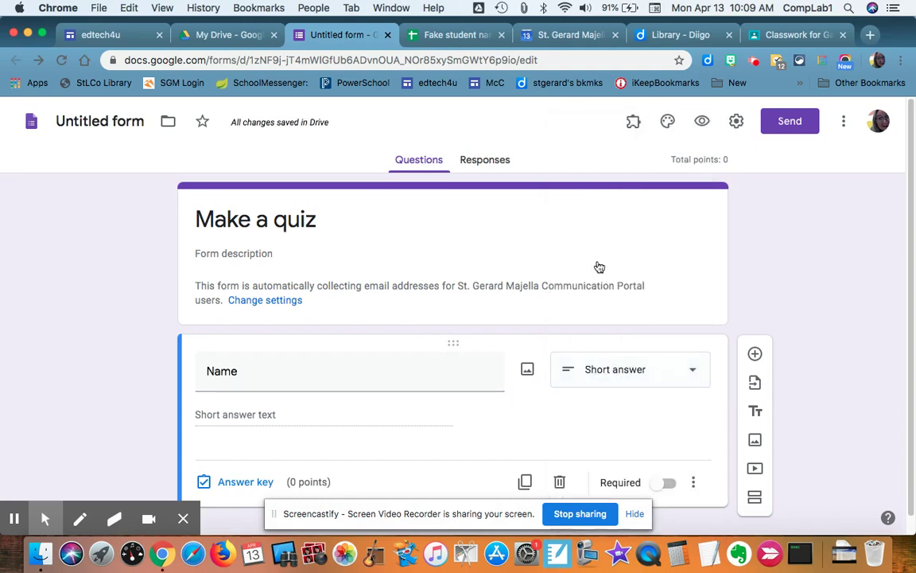
click(669, 484)
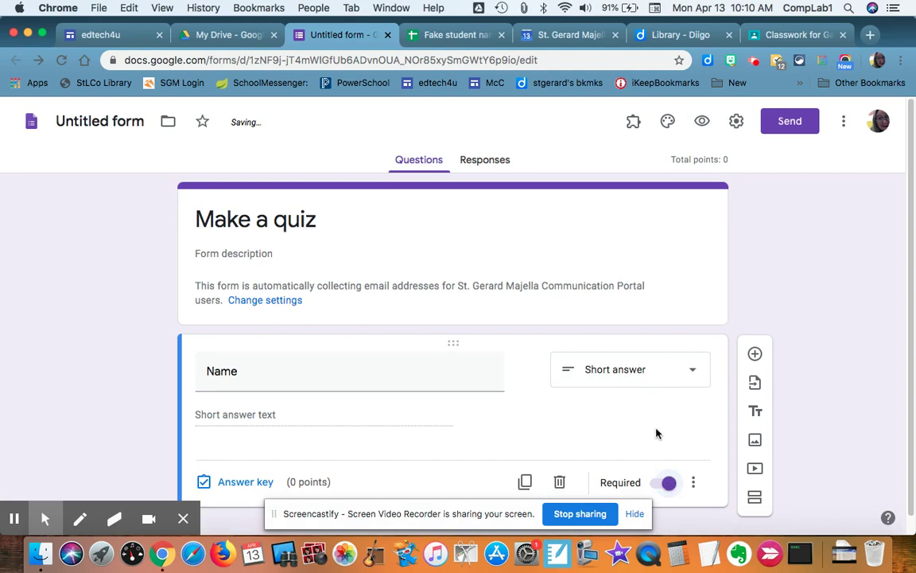
scroll(657, 434, down, 1)
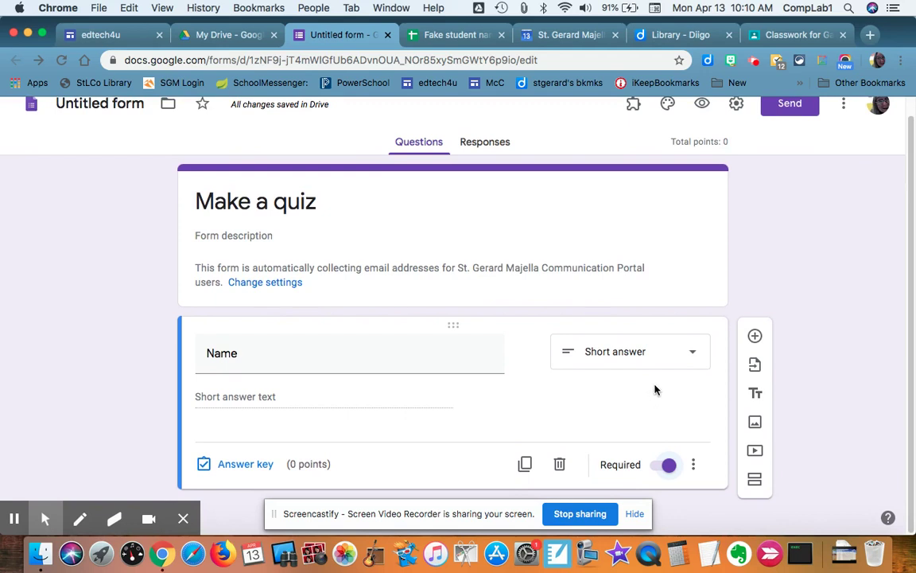
- Copy the five student names (A1:A5) from the roster spreadsheet and return to the form
click(461, 36)
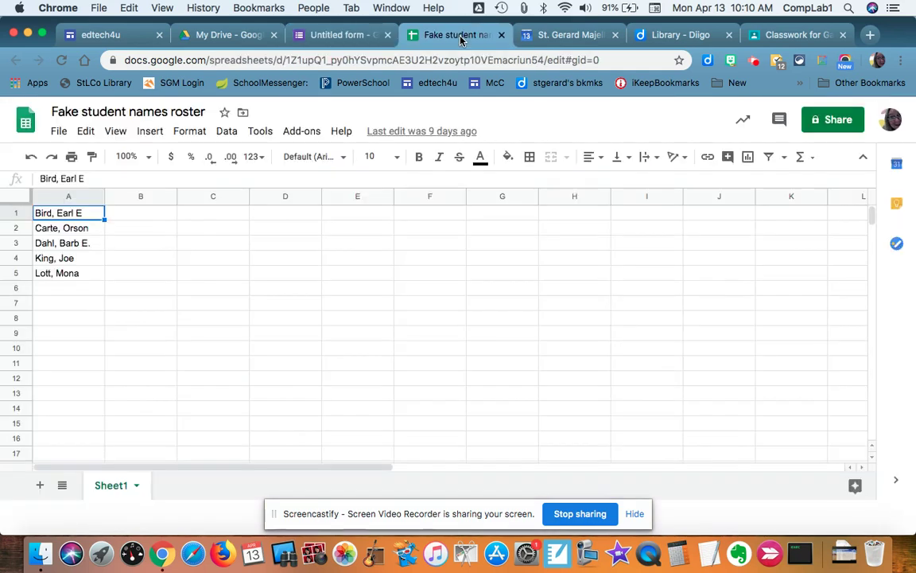
shift+click(81, 278)
key(super+c)
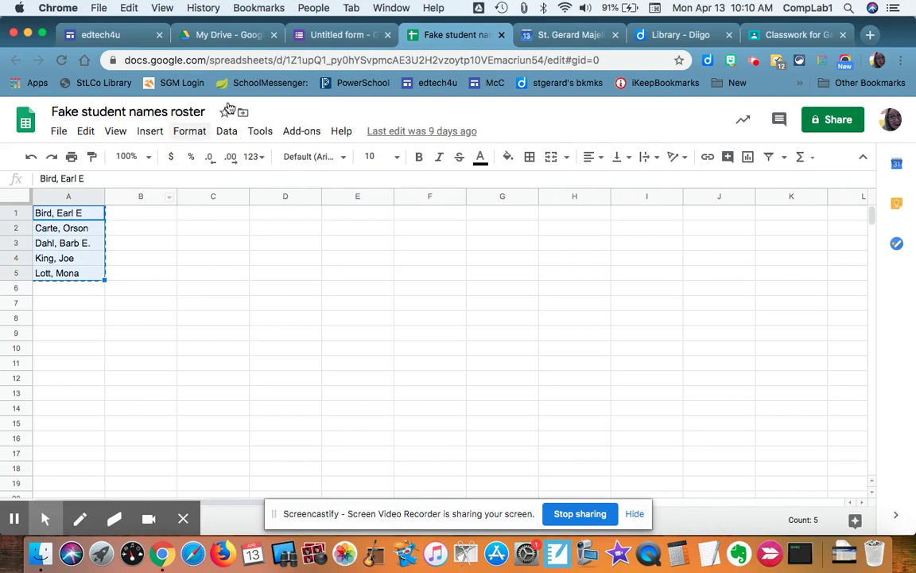
click(340, 34)
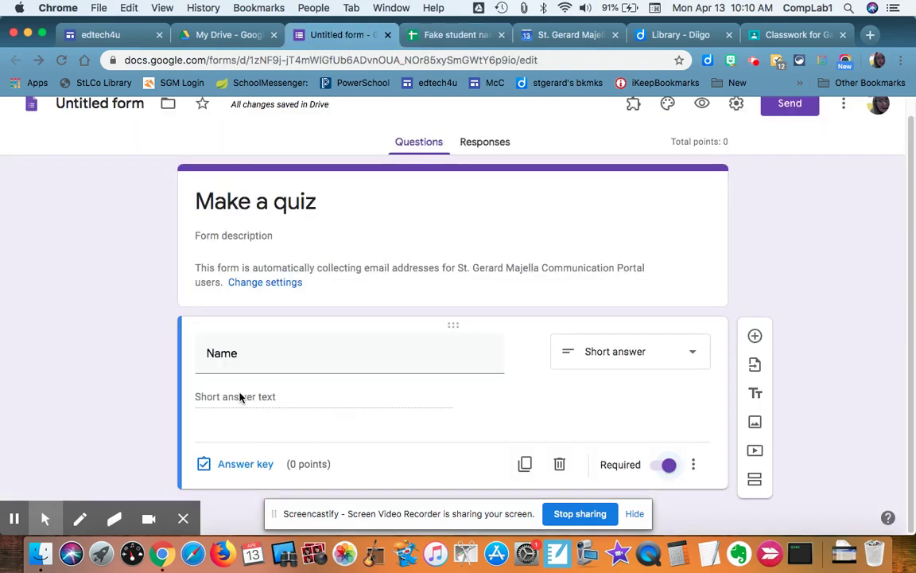
- Convert the Name question to a Dropdown and paste the five student names as its options
click(693, 355)
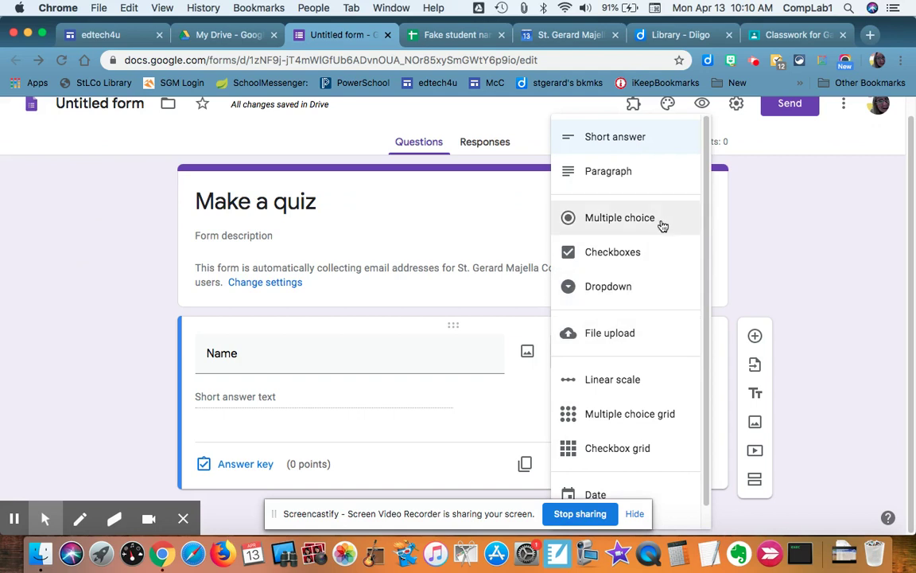
click(626, 292)
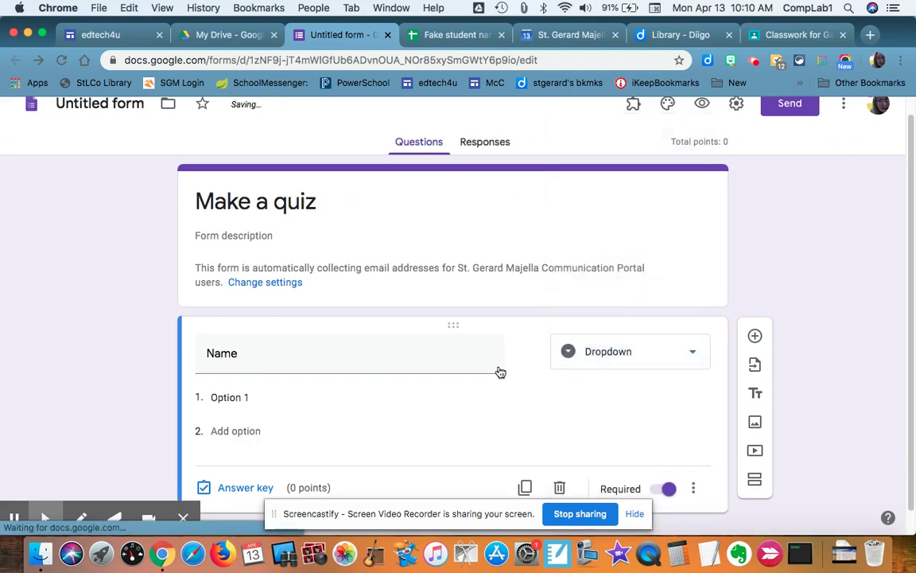
click(256, 396)
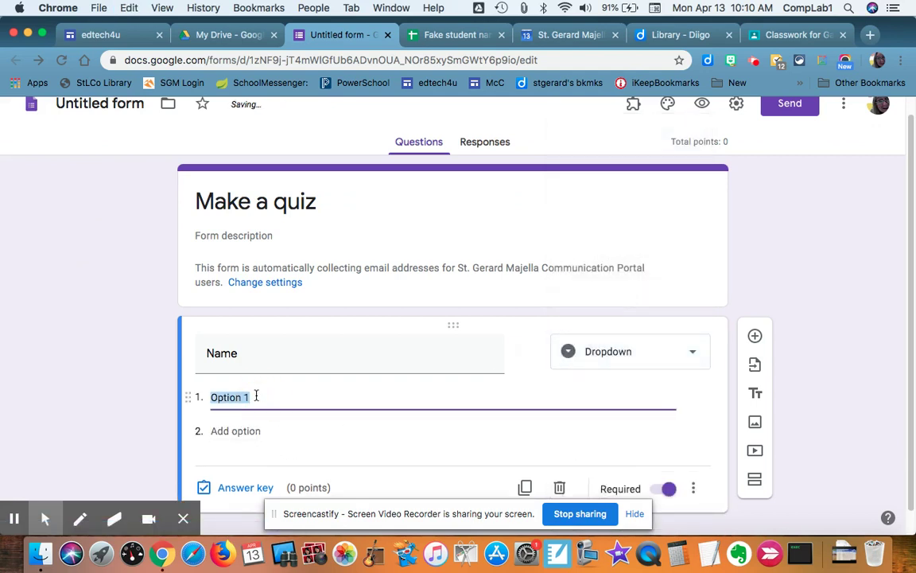
key(super+v)
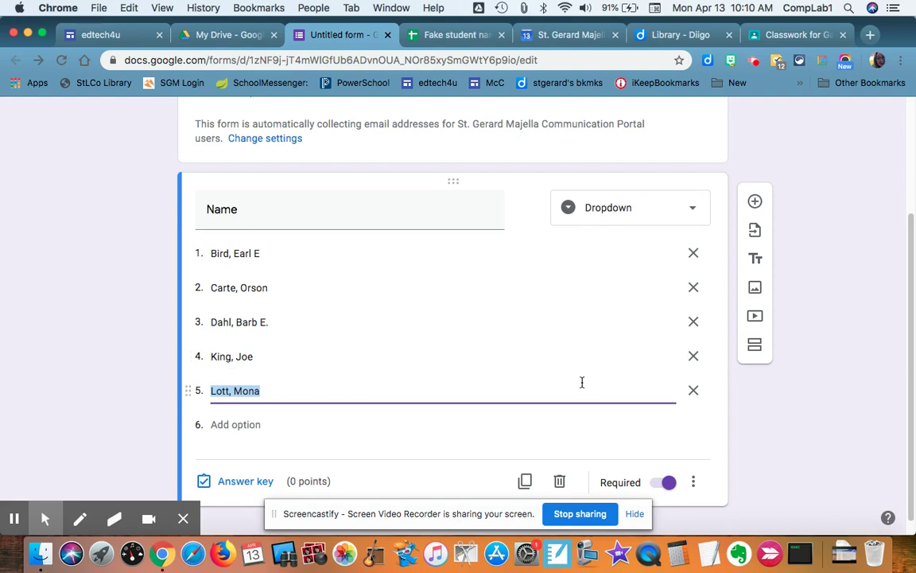
click(754, 202)
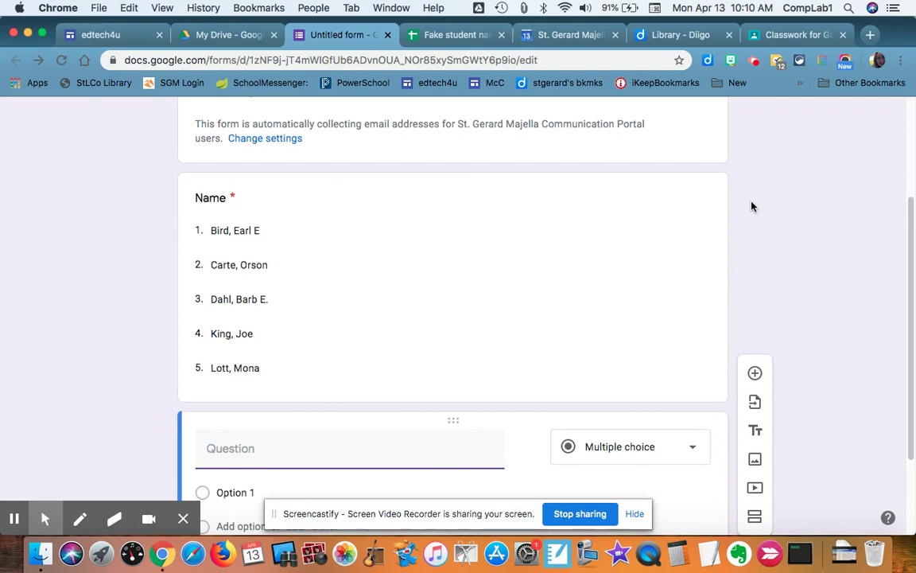
- Enter the question 'What color was the car in the story?' with choices red and green
text(What col)
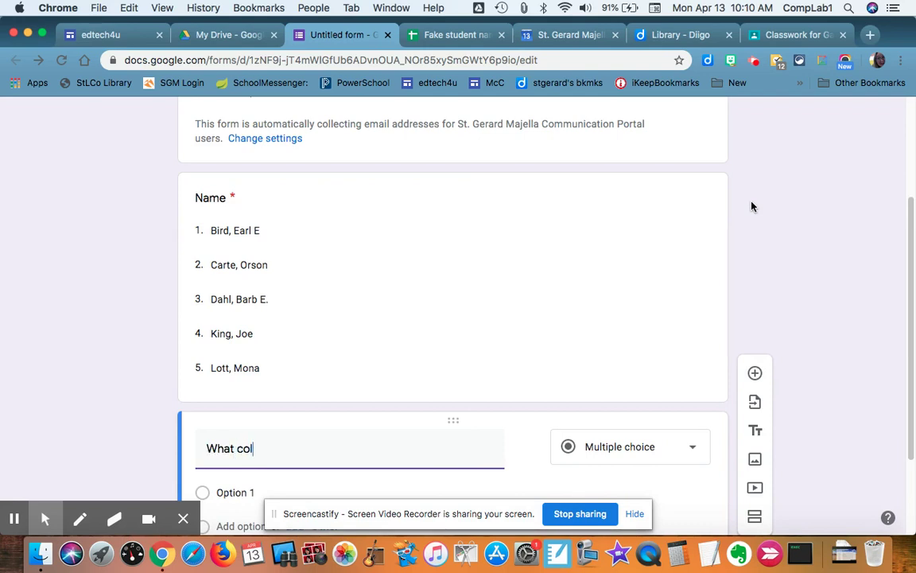
text(or was the car)
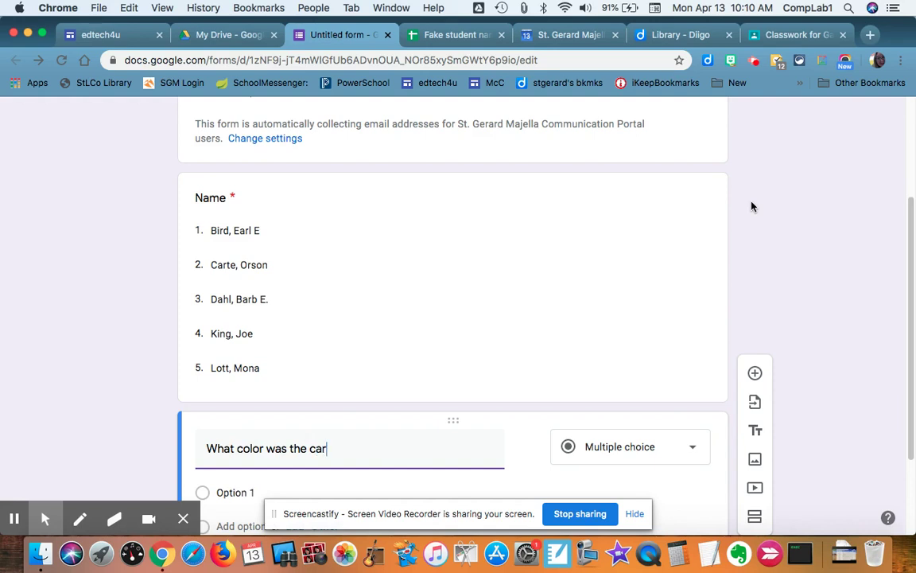
text( in the story?)
scroll(549, 291, down, 3)
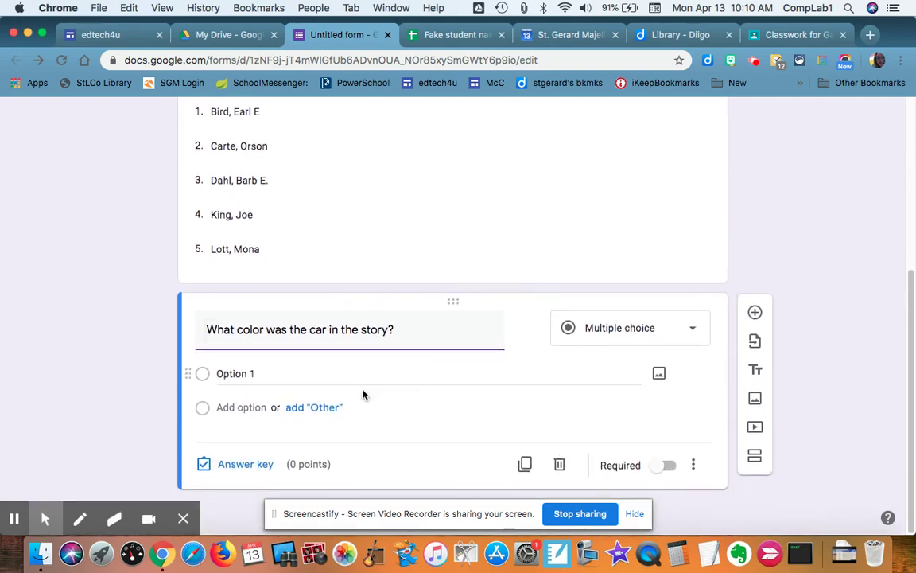
click(239, 368)
text(red)
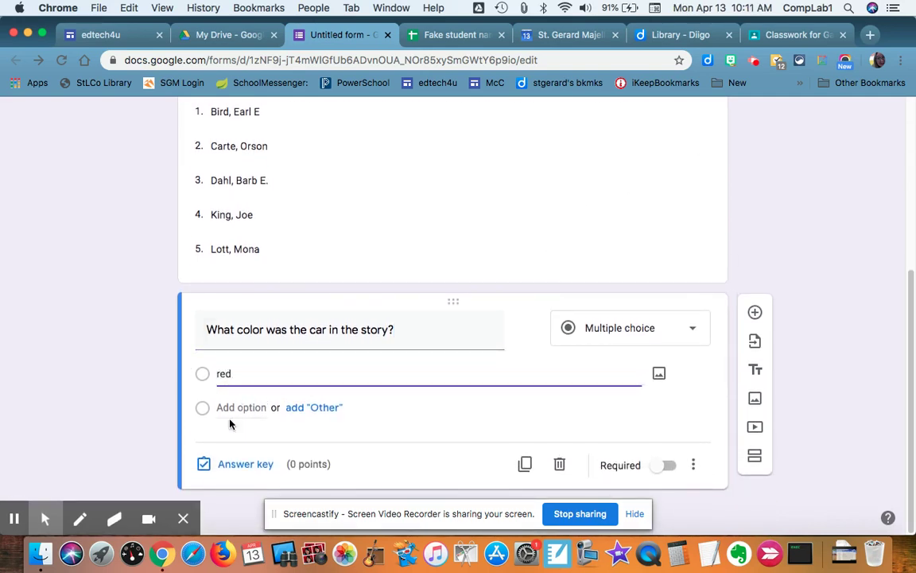
click(239, 410)
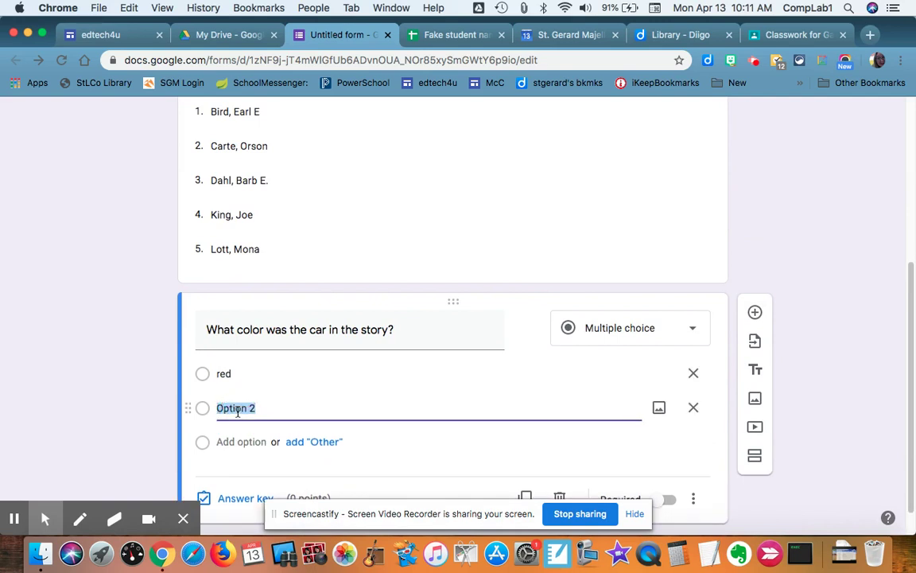
text(green)
- Try Checkboxes as the car question's type, then set it back to Multiple choice
click(694, 333)
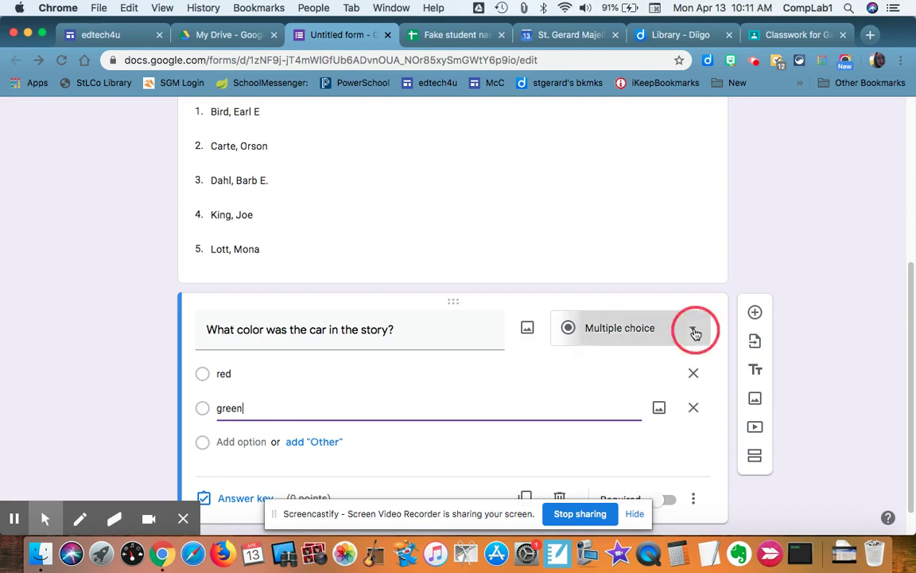
click(651, 252)
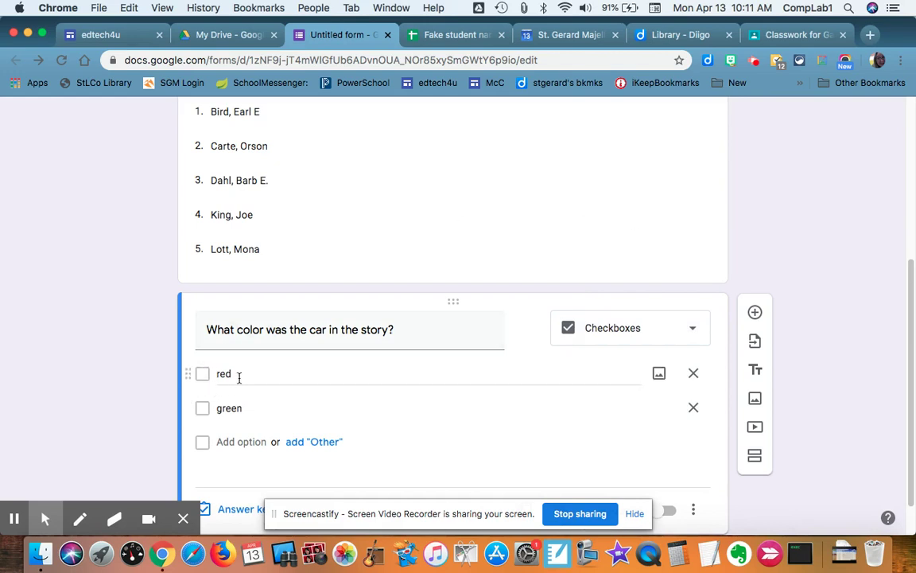
click(691, 328)
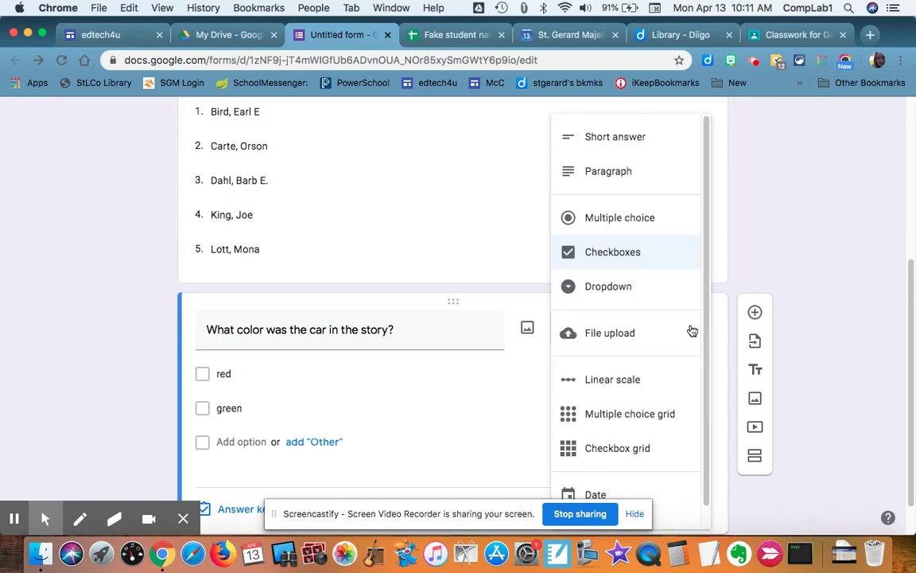
click(651, 222)
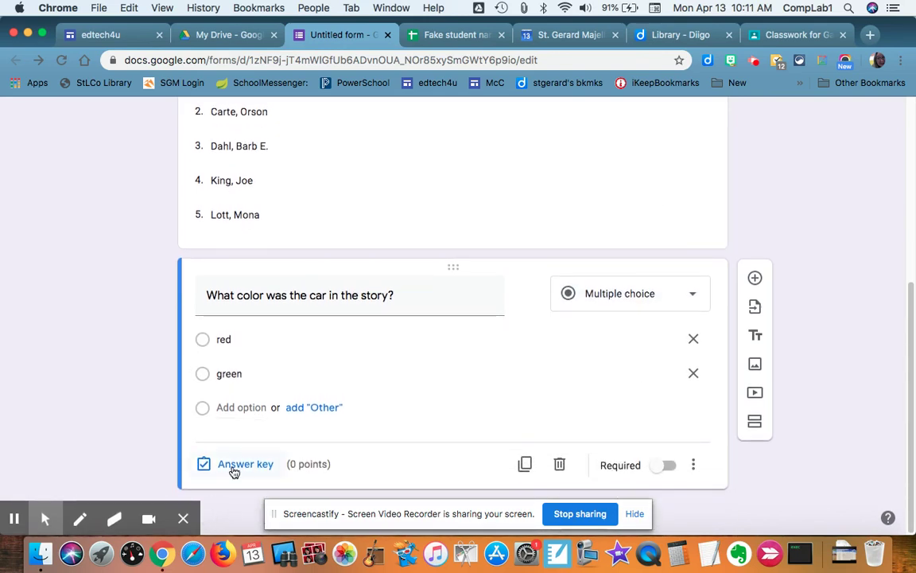
click(235, 465)
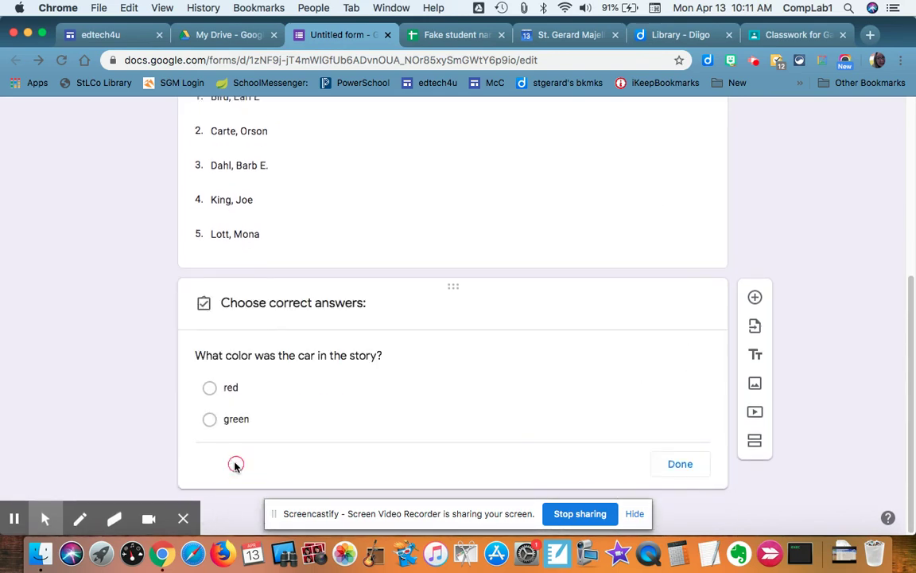
- Key red as the correct answer worth 1 point and make the car question required
click(209, 372)
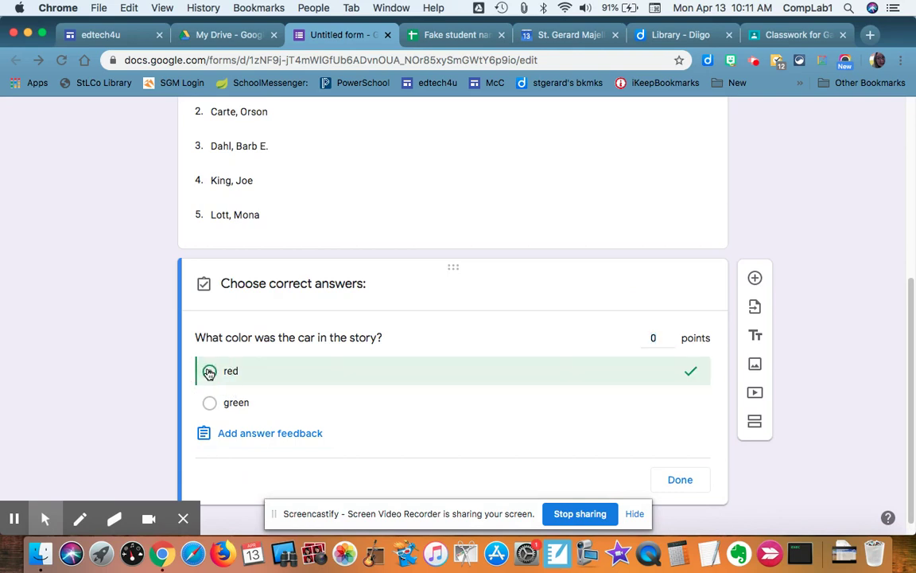
click(670, 339)
text(1)
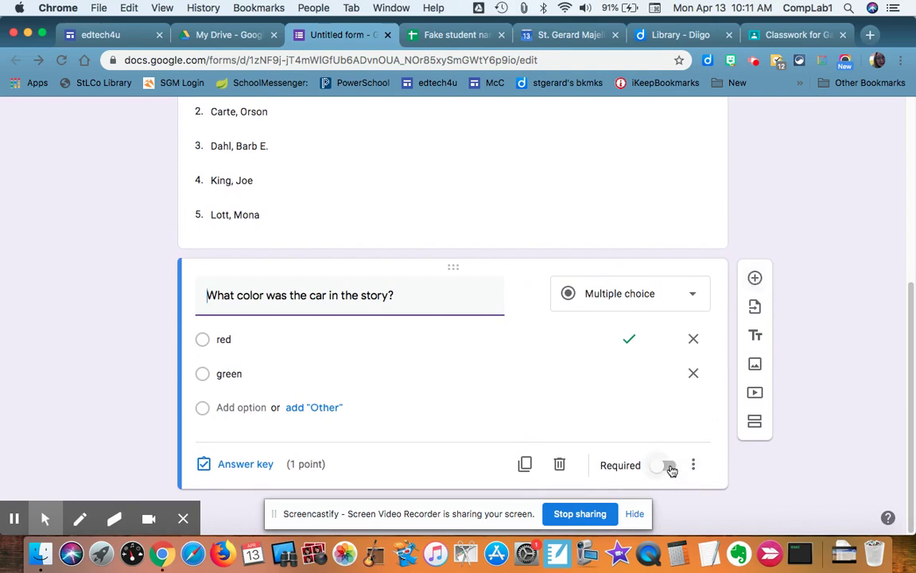
click(670, 467)
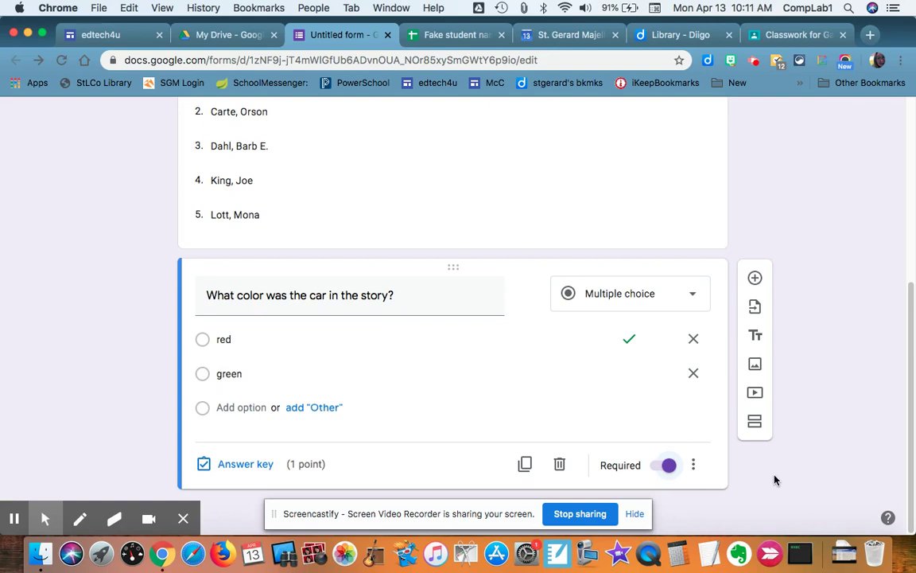
scroll(788, 263, up, 5)
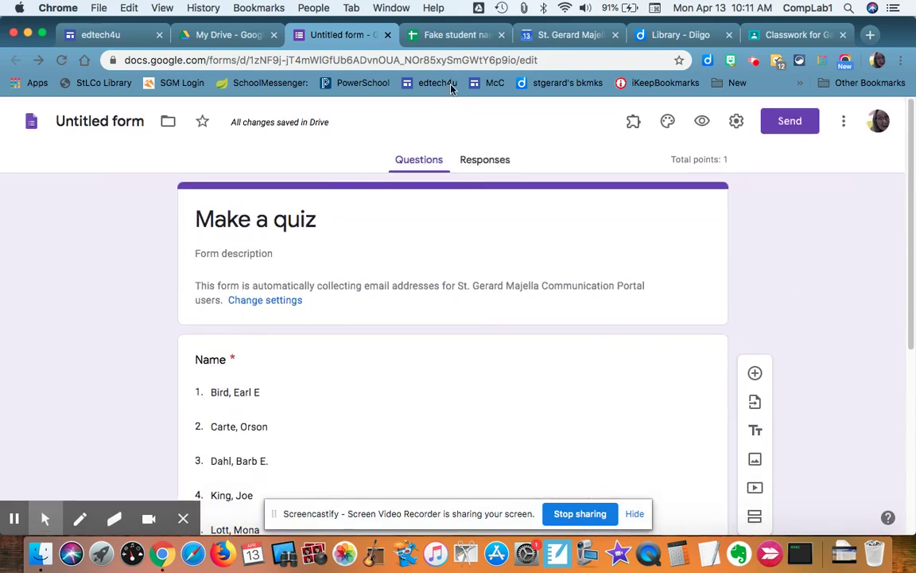
- On Responses, toggle Accepting responses off and back on, then open Select response destination
click(481, 160)
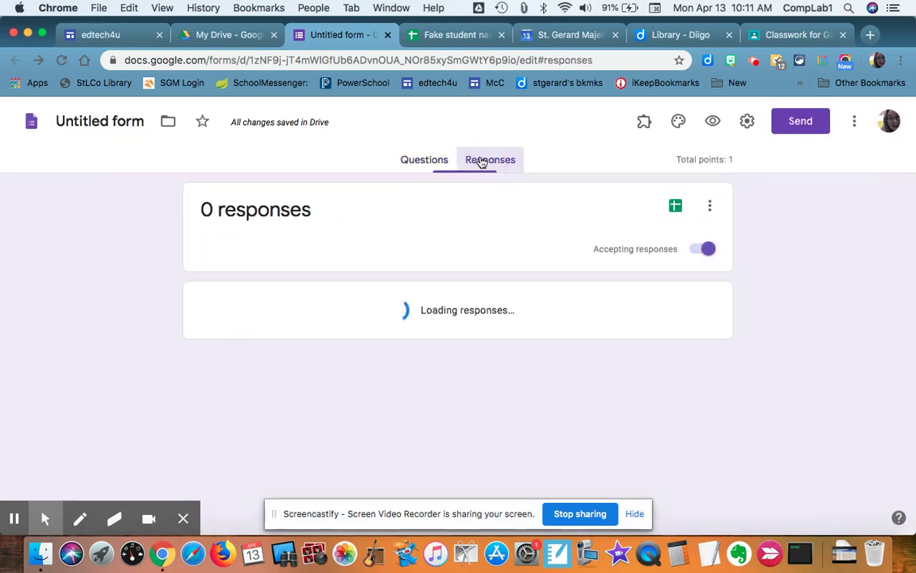
click(696, 250)
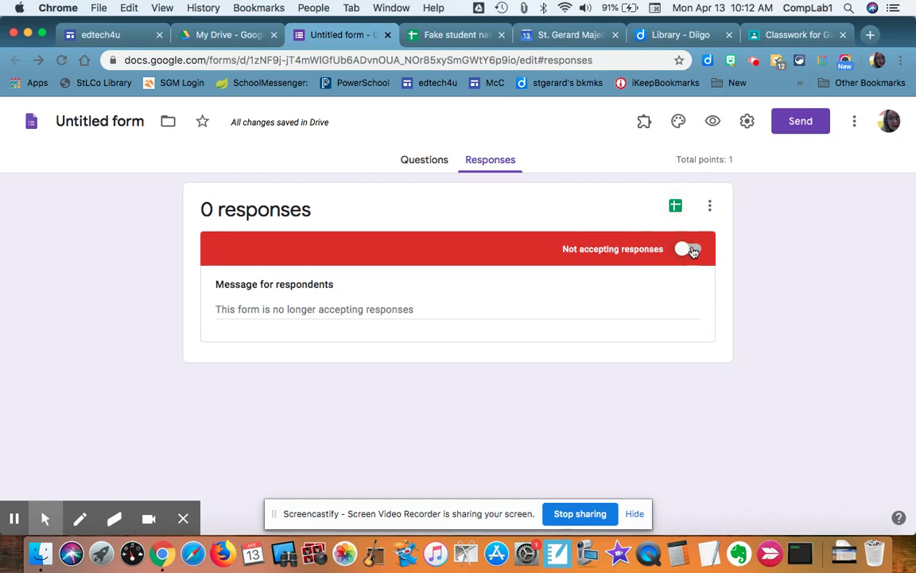
click(693, 252)
click(675, 207)
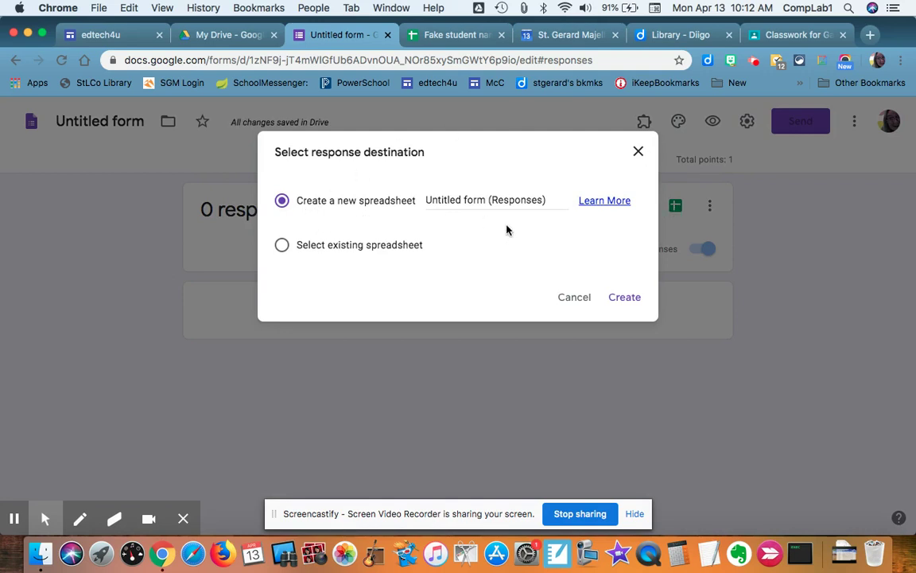
- Retitle the form 'Make a quiz' and create the new 'Make a quiz (Responses)' spreadsheet
click(573, 295)
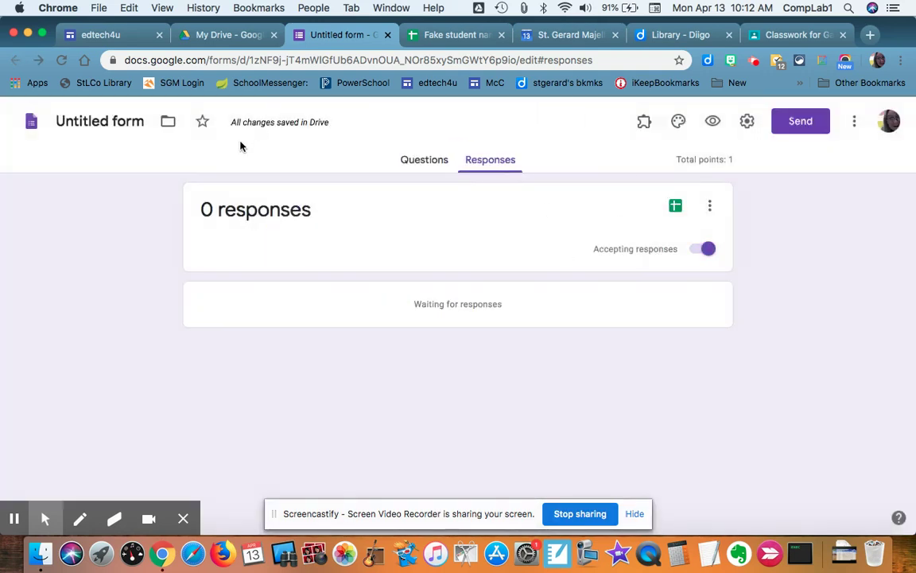
click(133, 121)
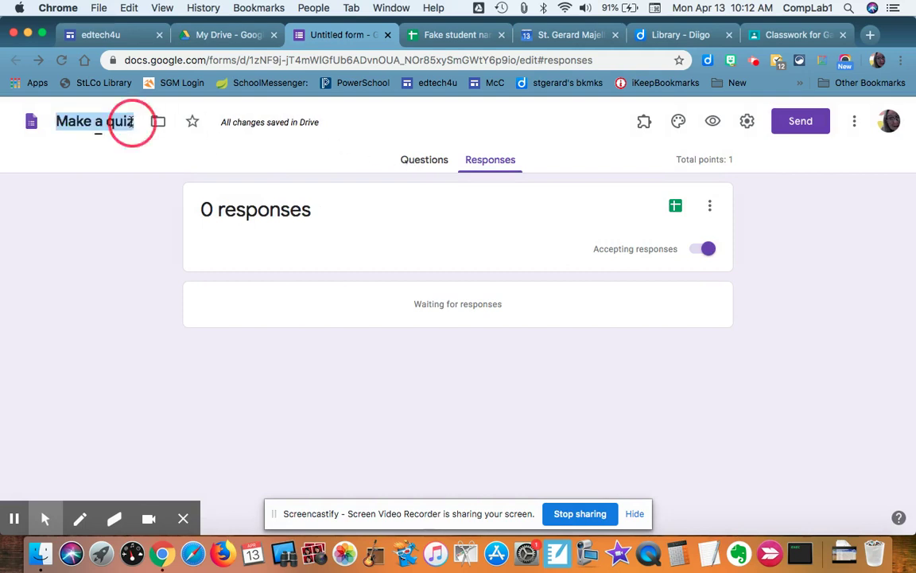
click(709, 207)
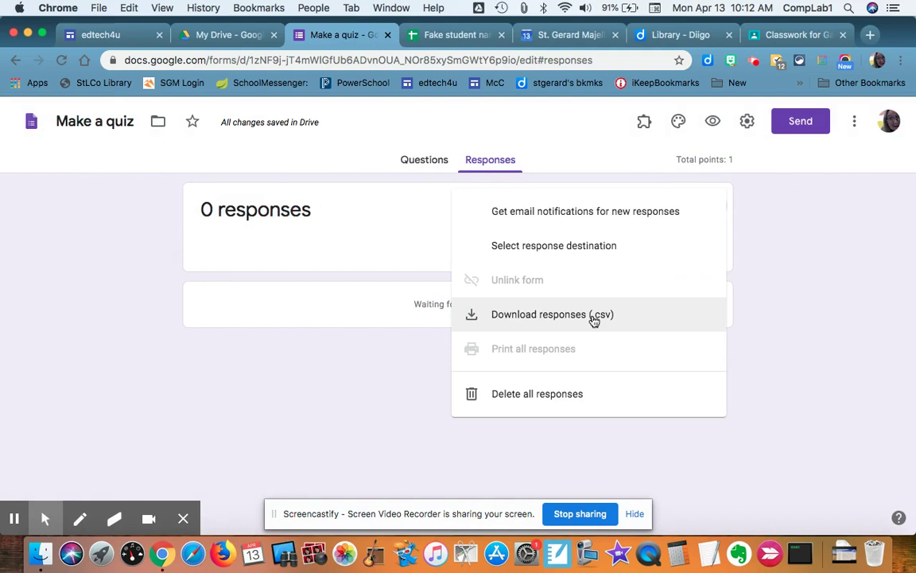
click(366, 239)
click(675, 207)
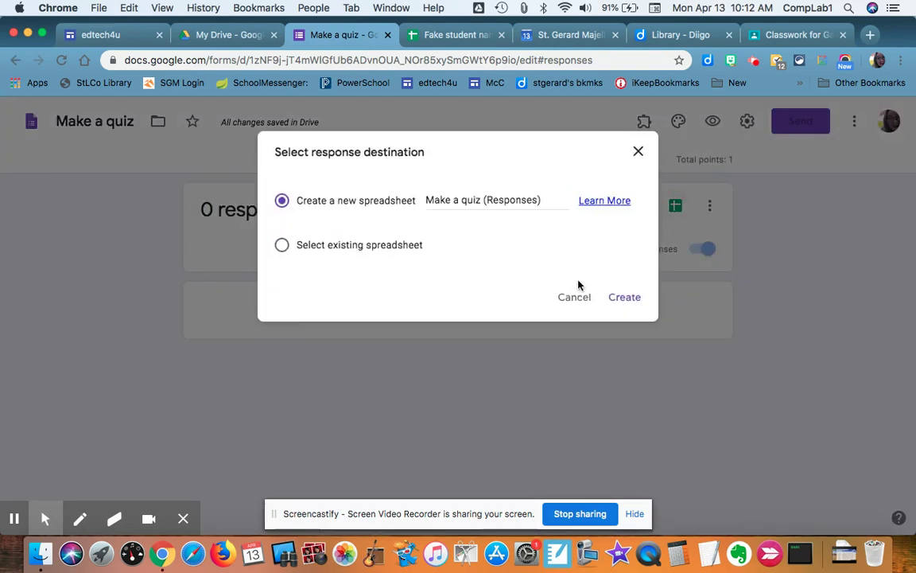
click(626, 299)
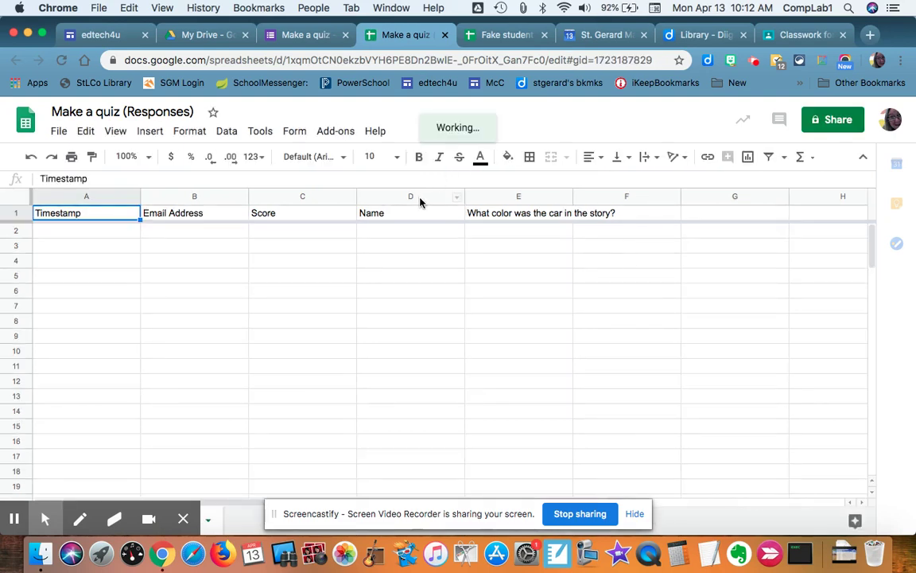
- Check the response sheet's Name column options, then go back to the quiz's Responses view
click(458, 201)
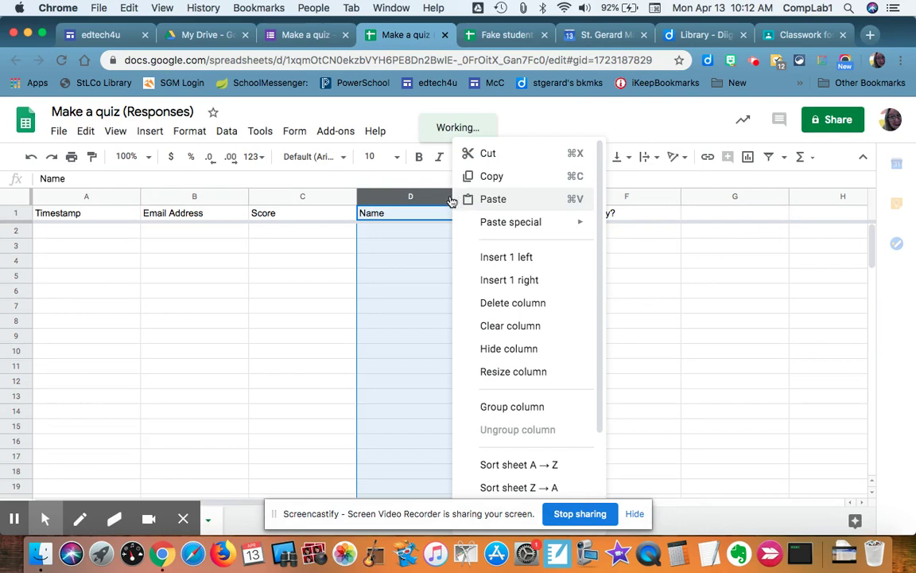
click(310, 38)
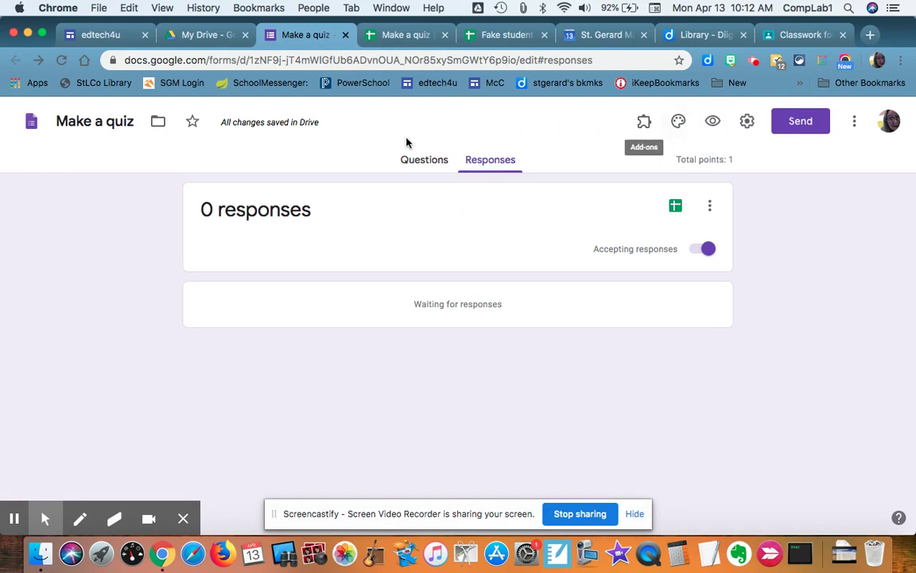
- From the quiz's Questions view, start a new Assignment in the GarageBand 2020 class's Classwork
click(412, 160)
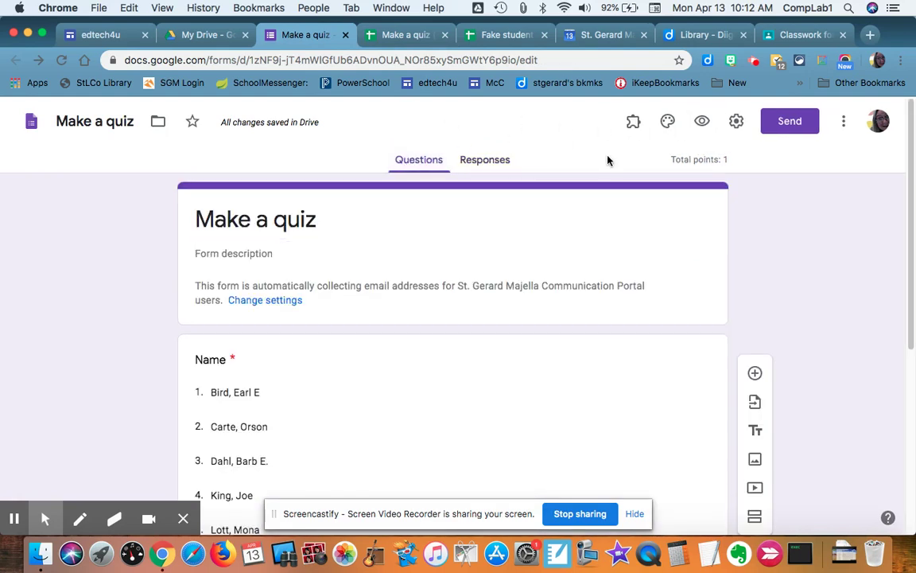
click(794, 35)
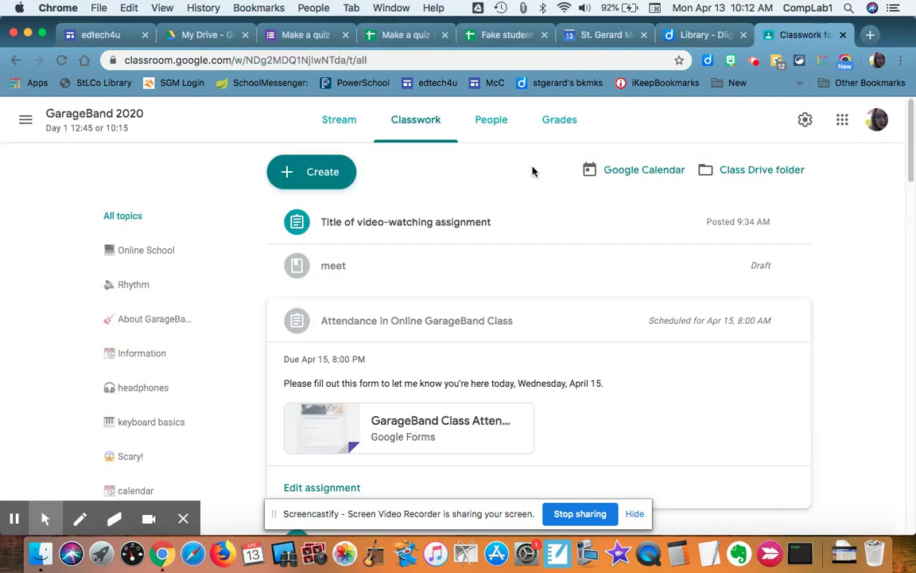
click(318, 173)
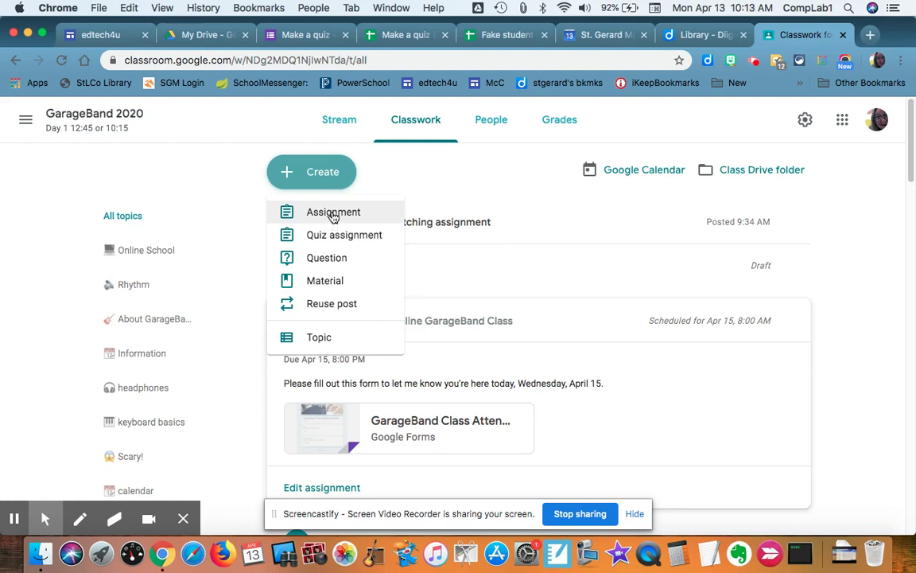
click(334, 217)
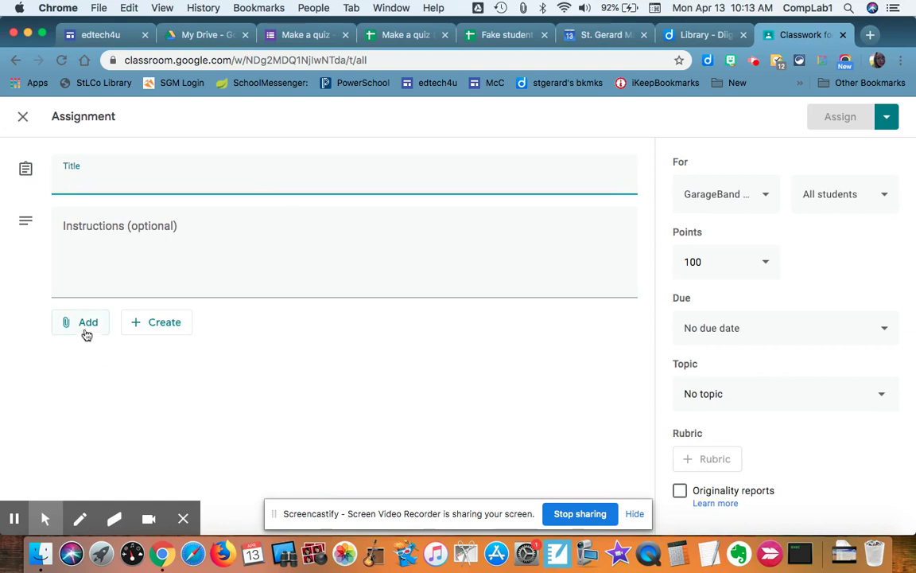
- Attach the 'Make a quiz' form from Google Drive's Recent files to the assignment
click(86, 323)
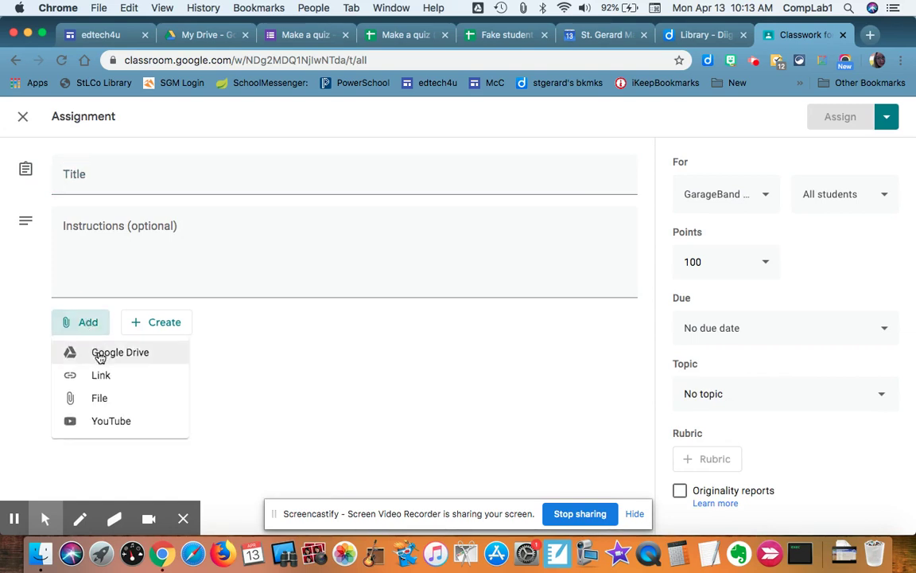
click(99, 355)
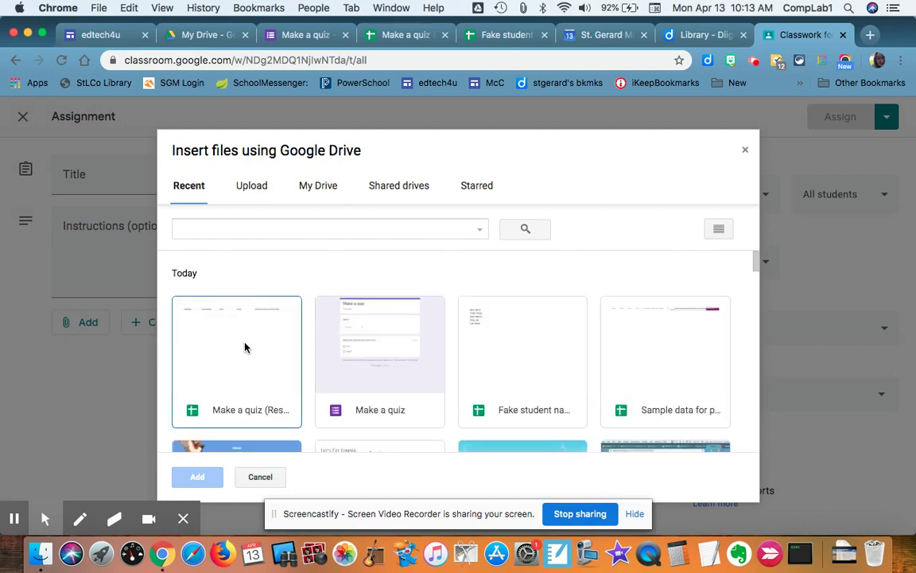
click(375, 342)
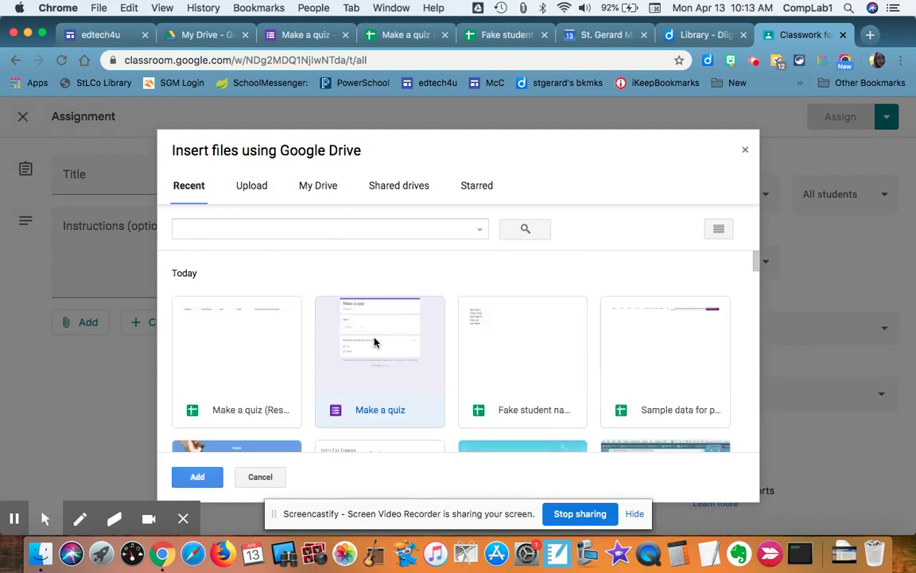
click(199, 476)
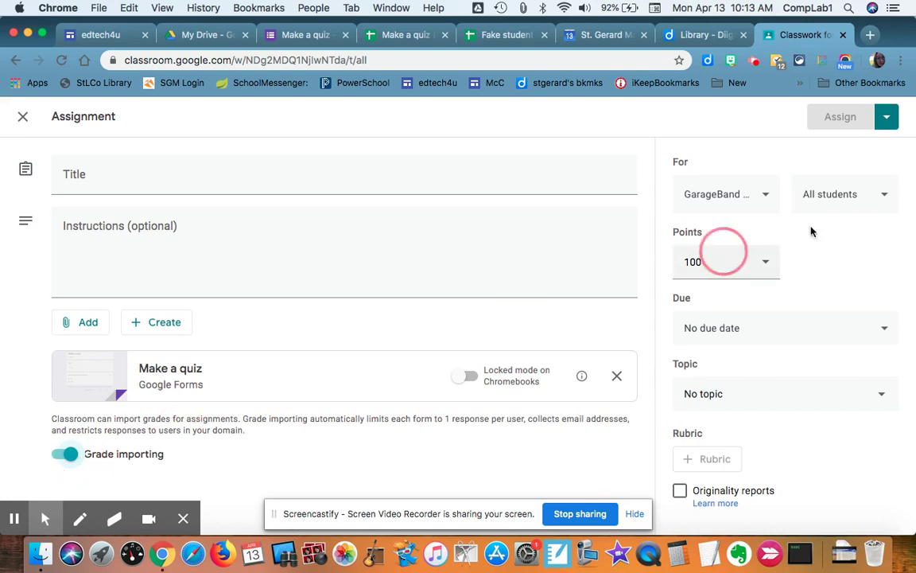
- Keep the assignment at 100 points, title it 'Your quiz', and show the Assign, Schedule and Save draft options
click(765, 262)
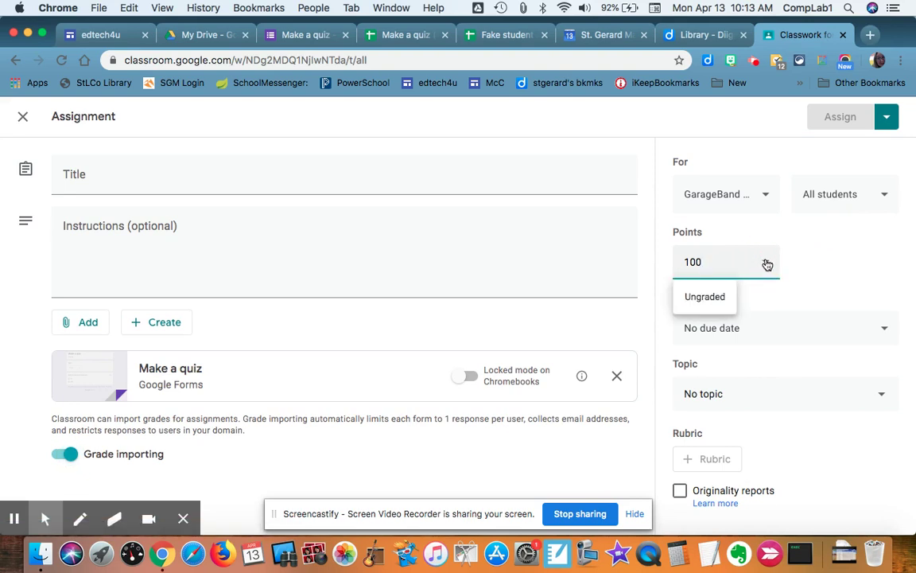
click(800, 263)
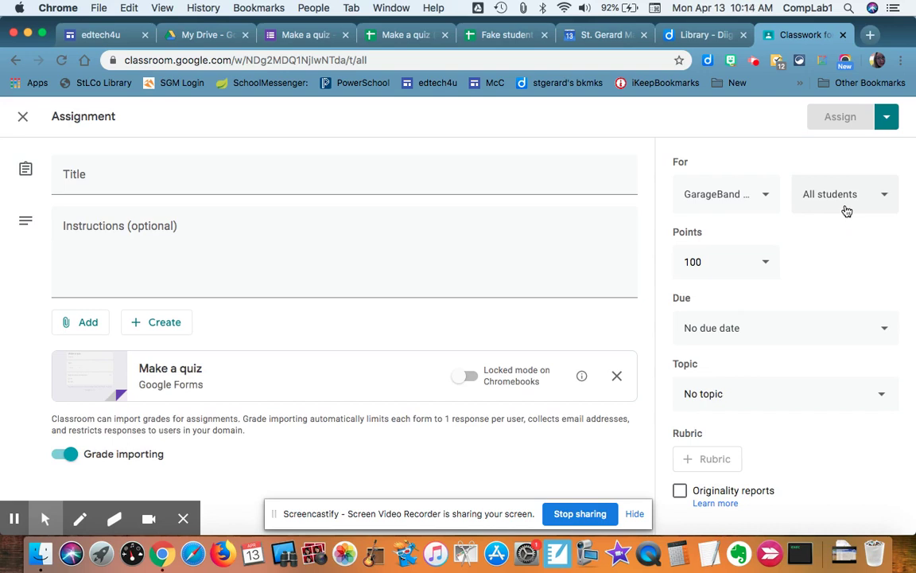
click(183, 175)
text(Y)
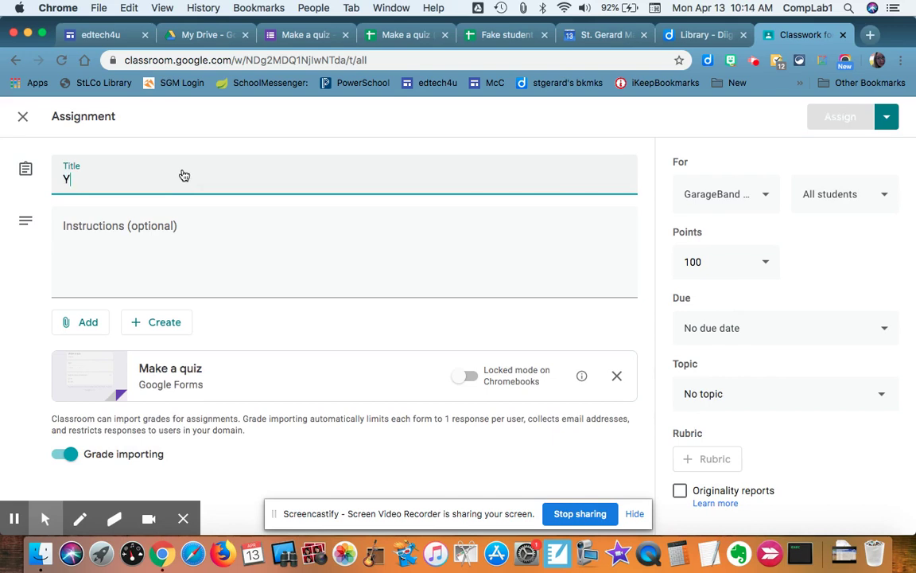
text(our quiz)
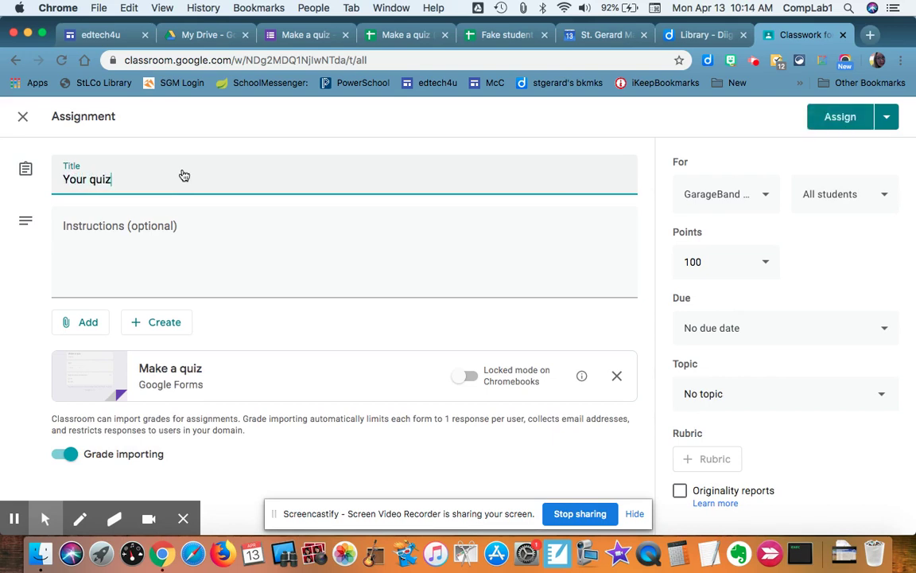
click(887, 116)
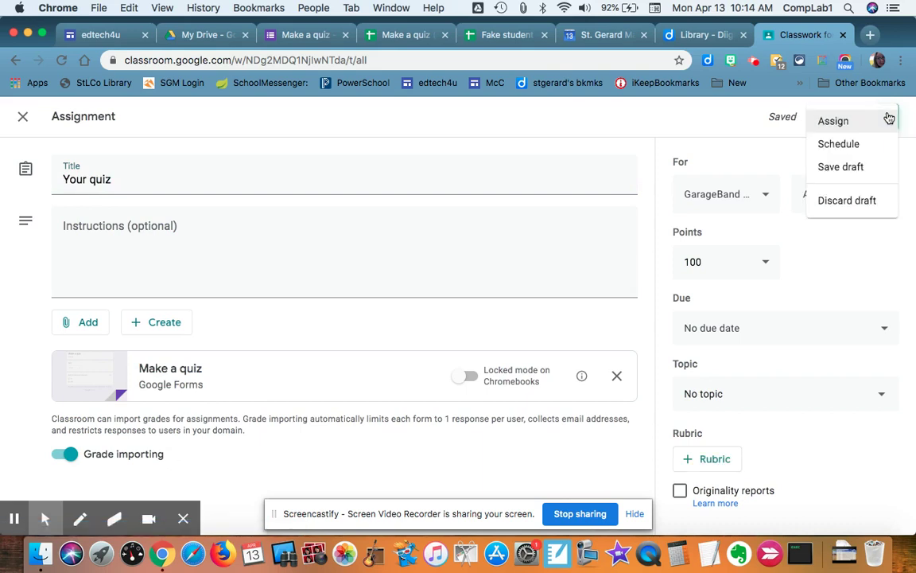